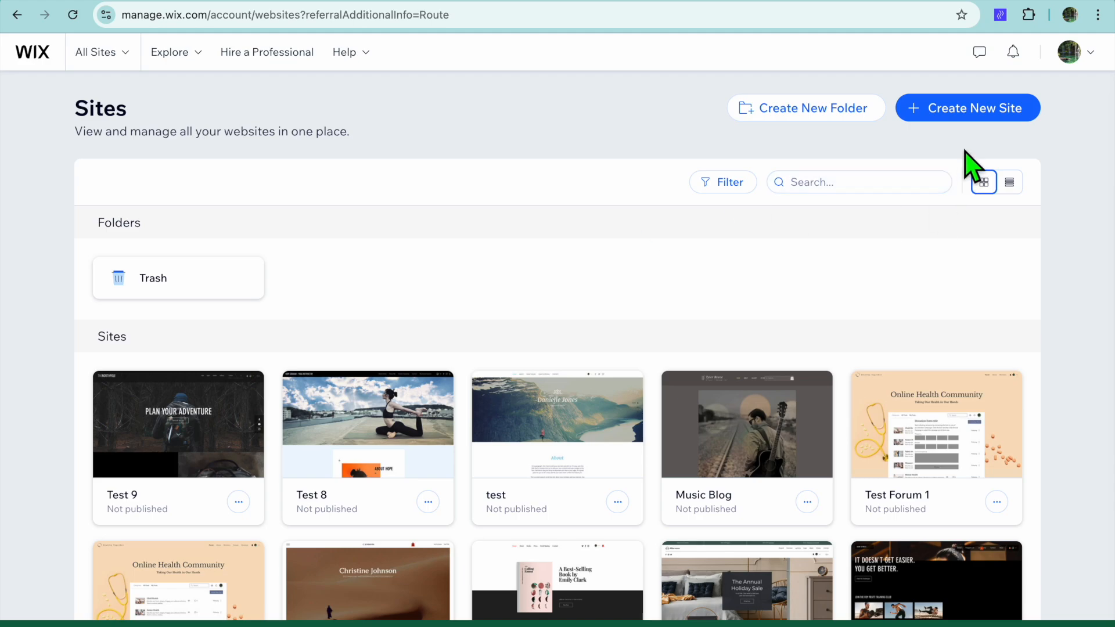
Step: Create a new site without the AI chat and choose Musician Portfolio as the website type
click(956, 111)
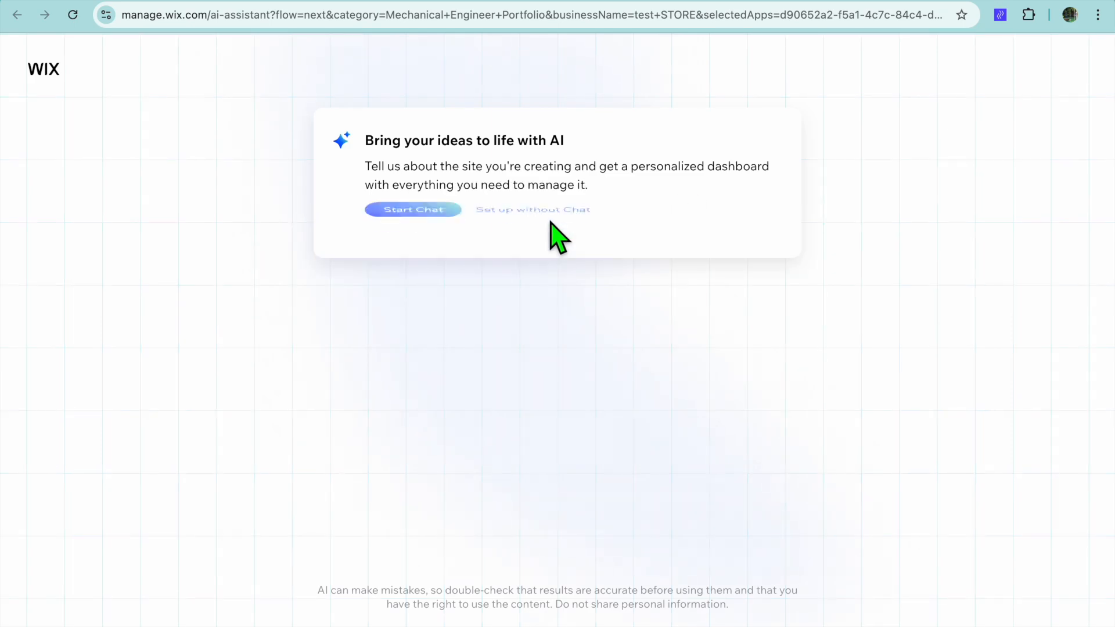
click(536, 220)
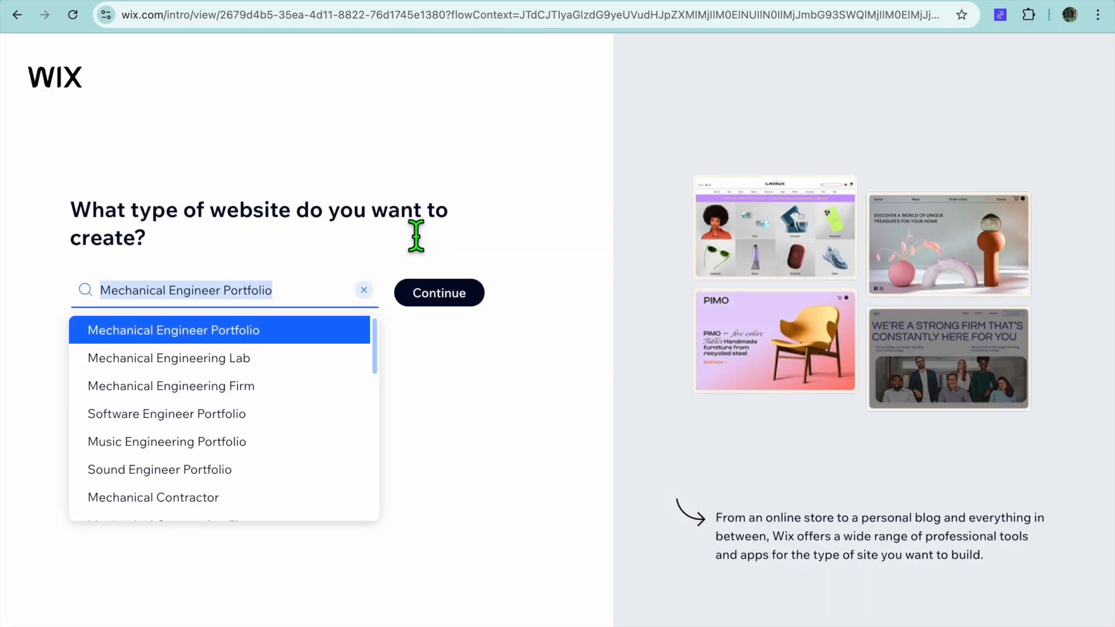
click(366, 290)
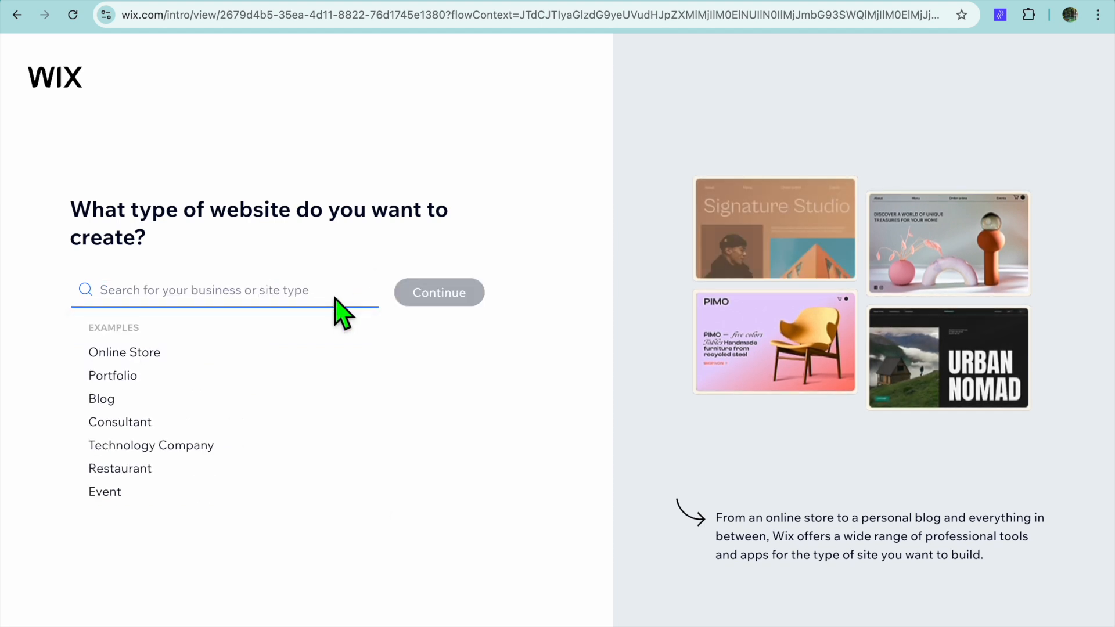
text(M)
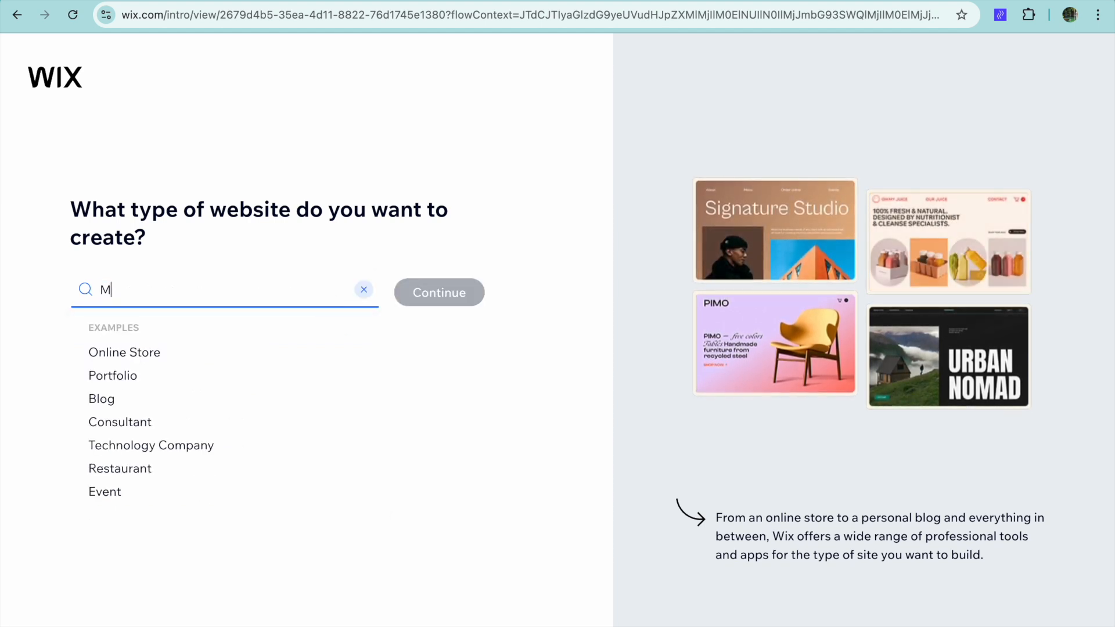
text(USIC)
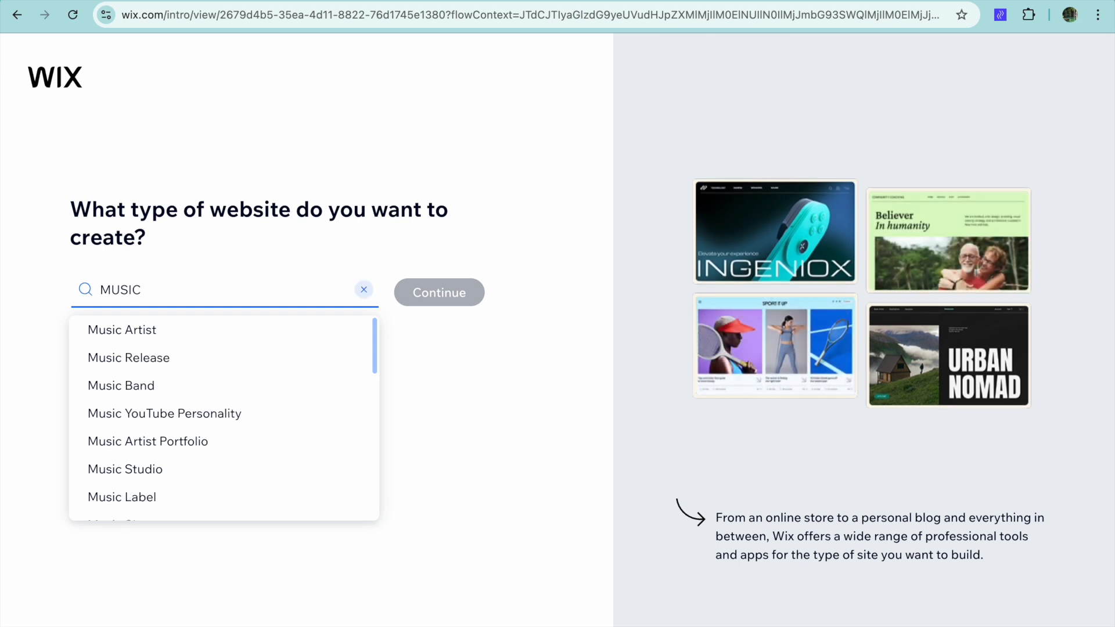
text(IAN)
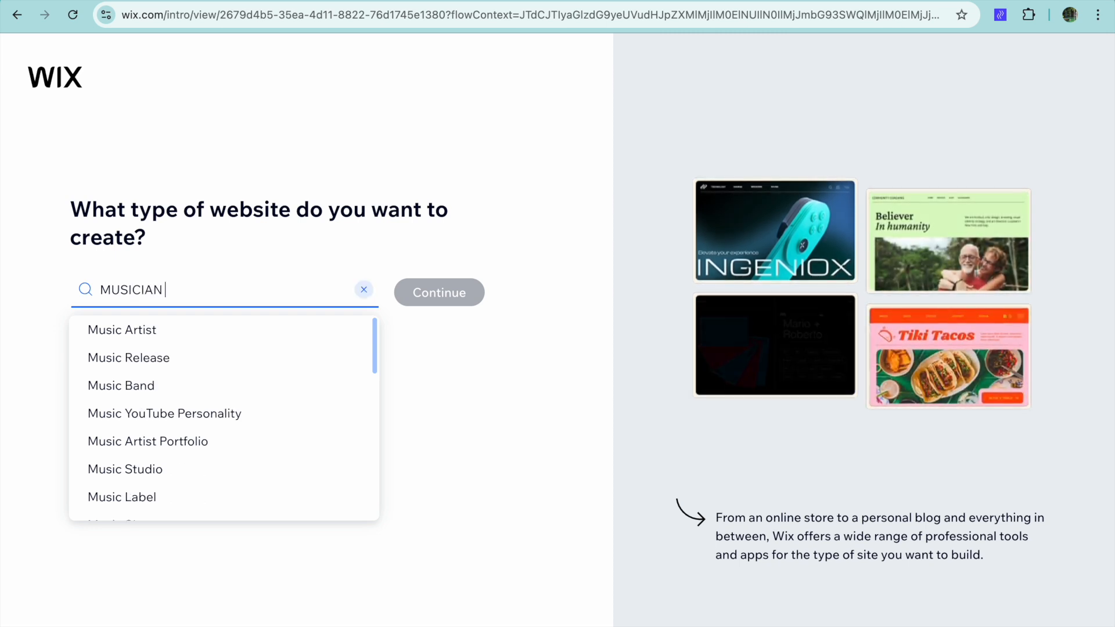
click(250, 341)
click(460, 308)
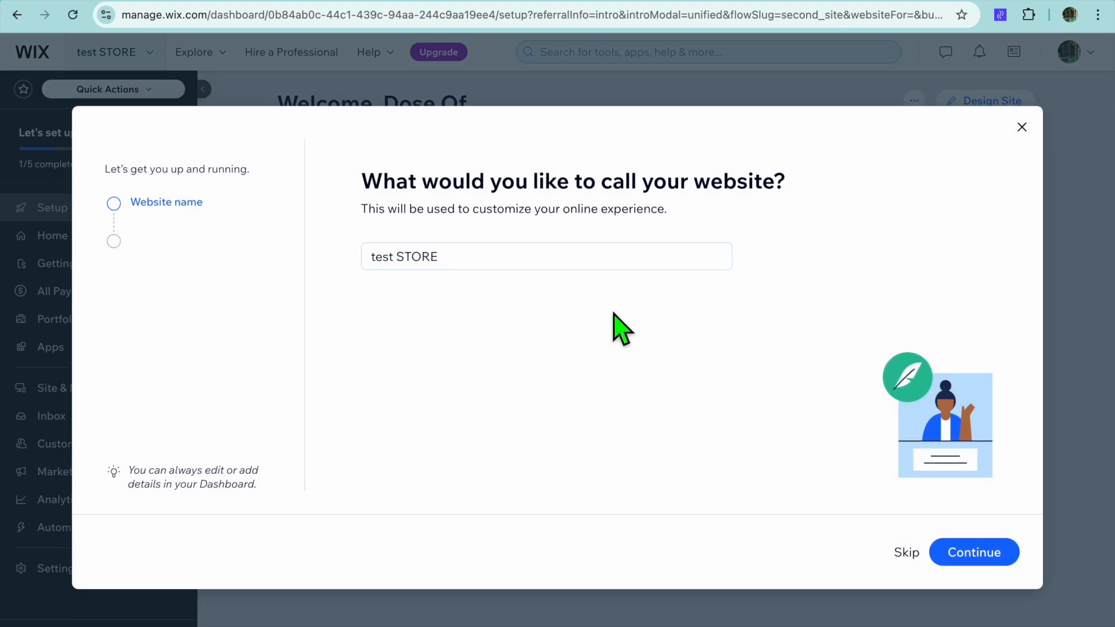
Step: Name the website PORTFOLIO and finish the initial setup with the Portfolio, Video and Music apps selected, continuing to the dashboard
click(480, 258)
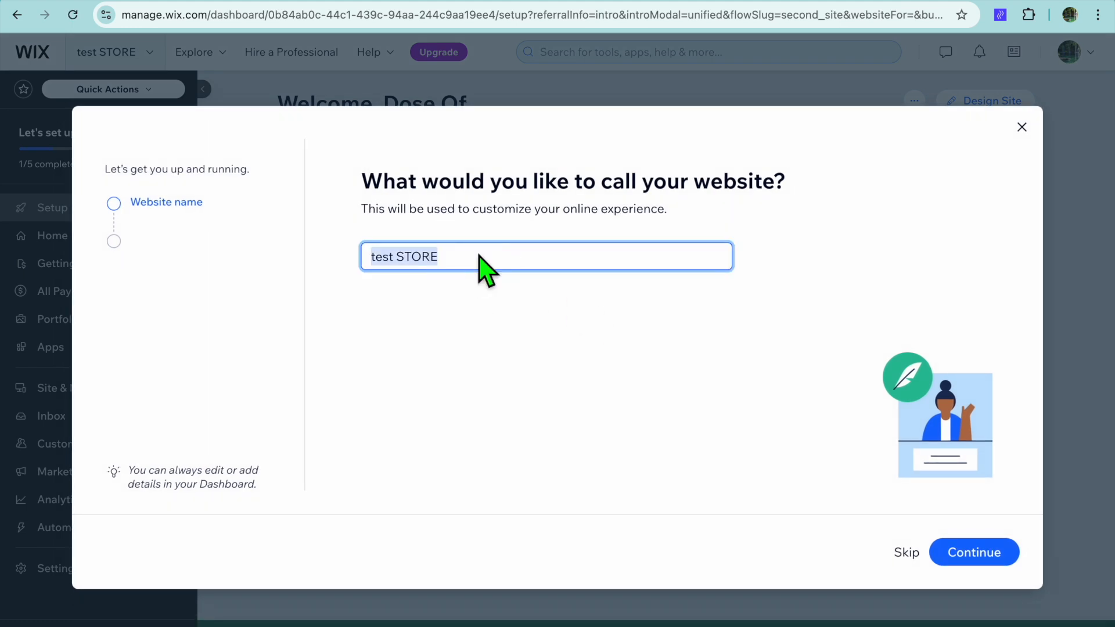
text(PORTFOLIO)
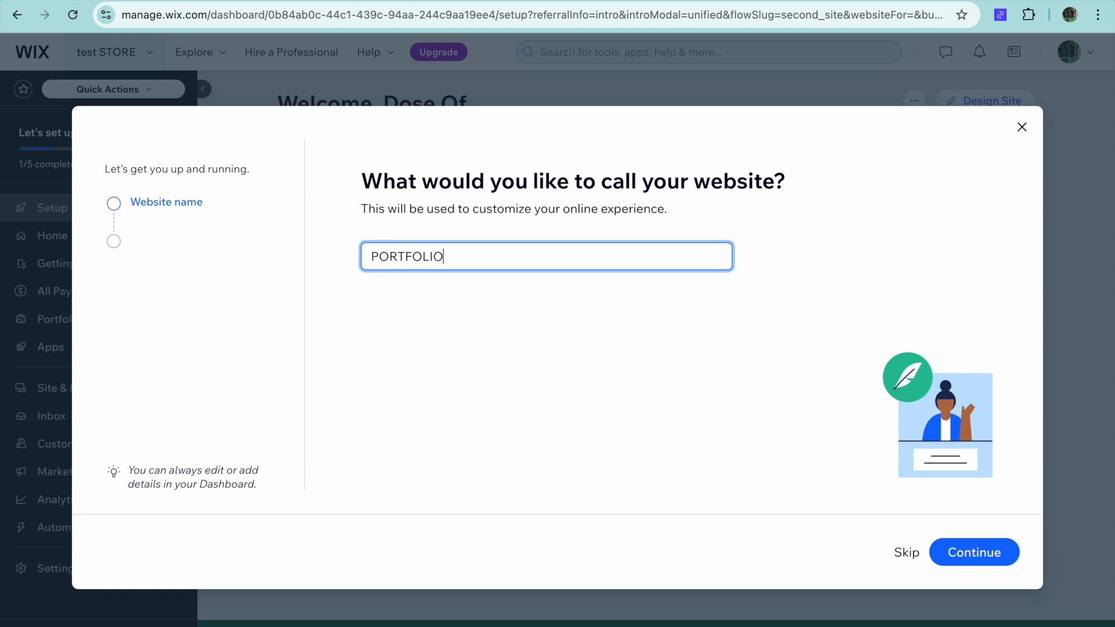
click(970, 567)
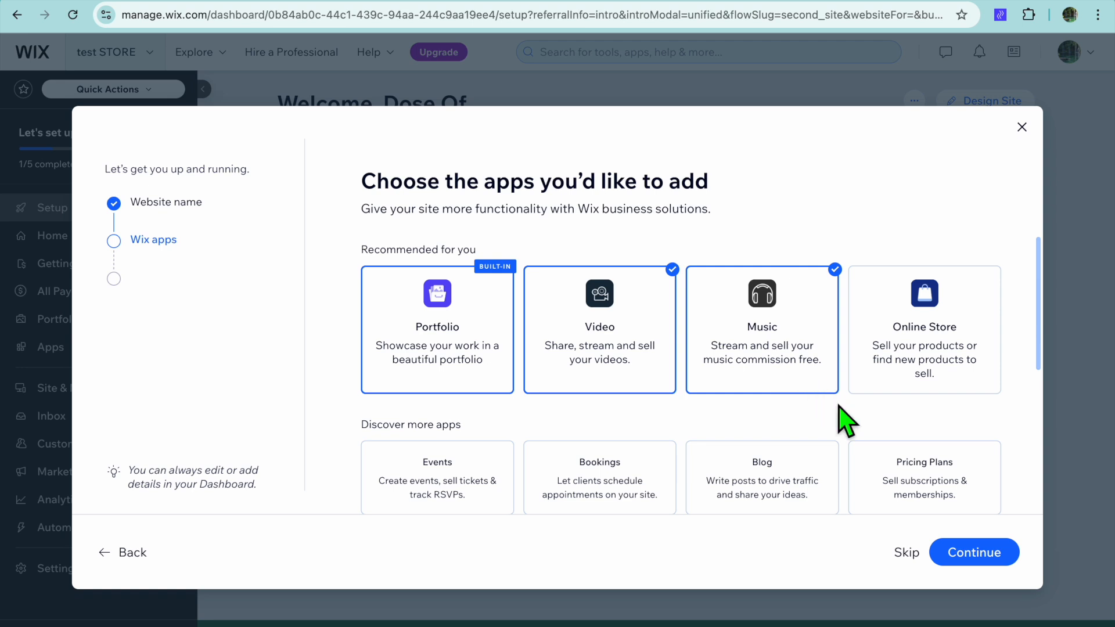
click(975, 553)
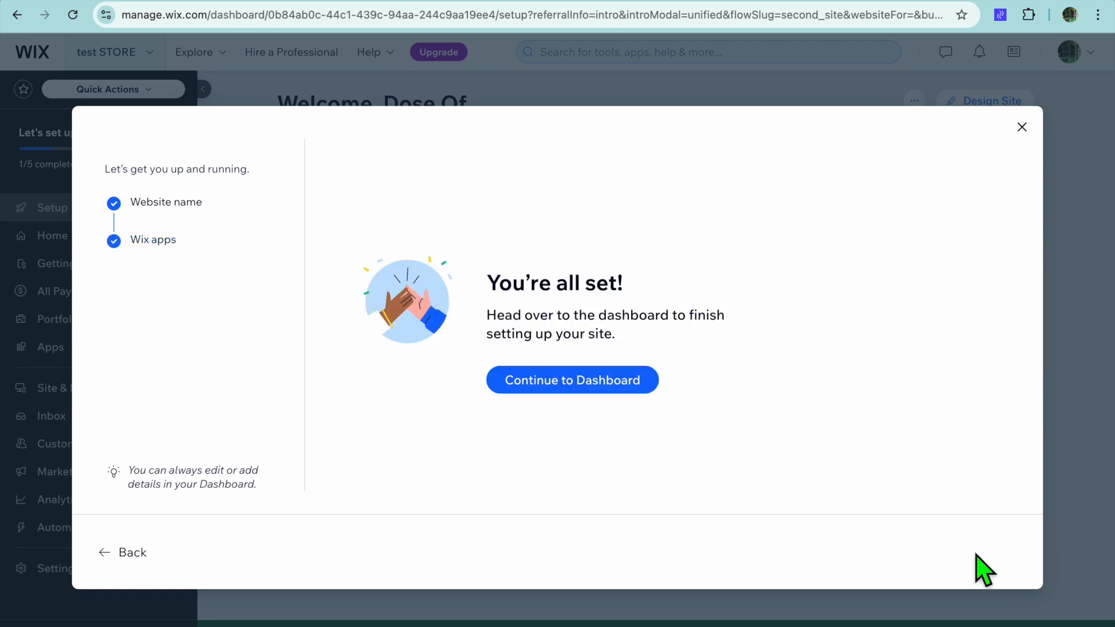
click(607, 383)
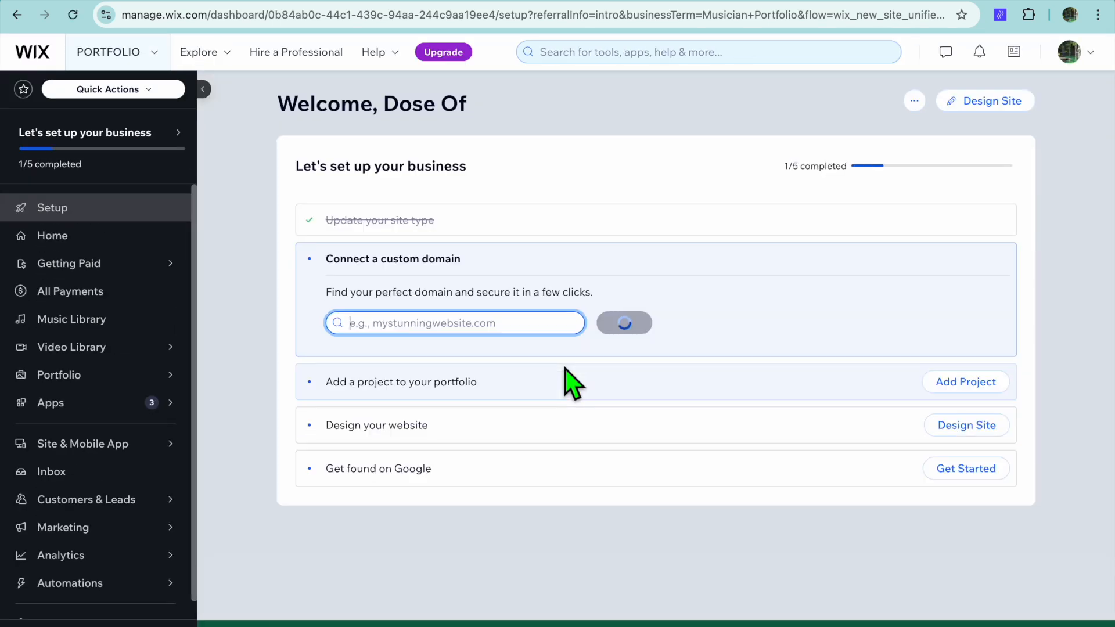
Step: Start a new single named TEST in the Music Library and look through its version options
click(154, 323)
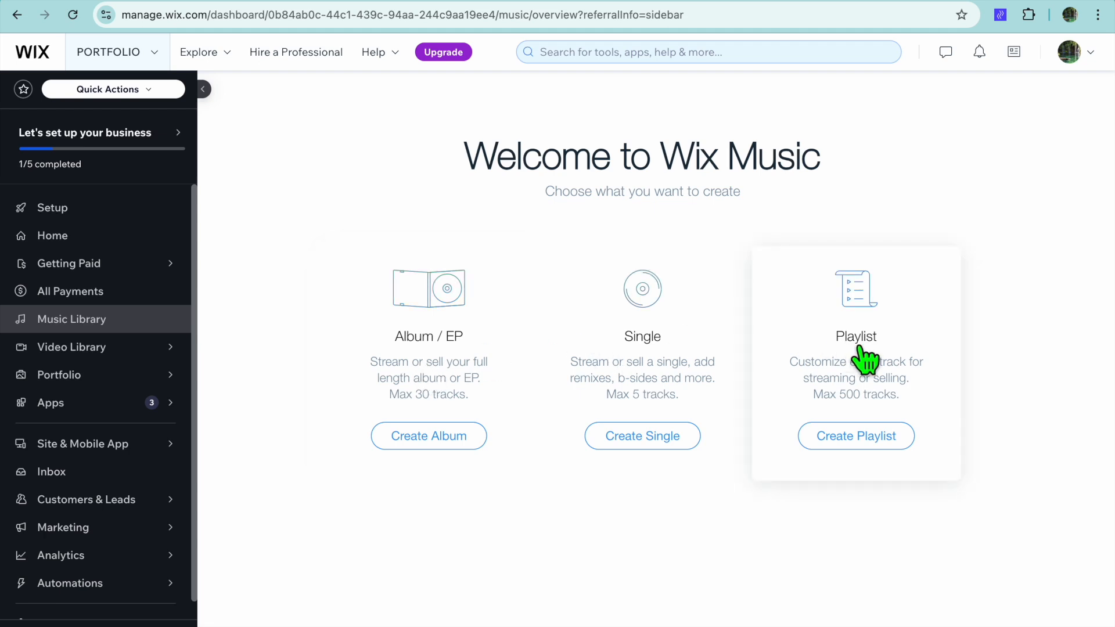
click(672, 441)
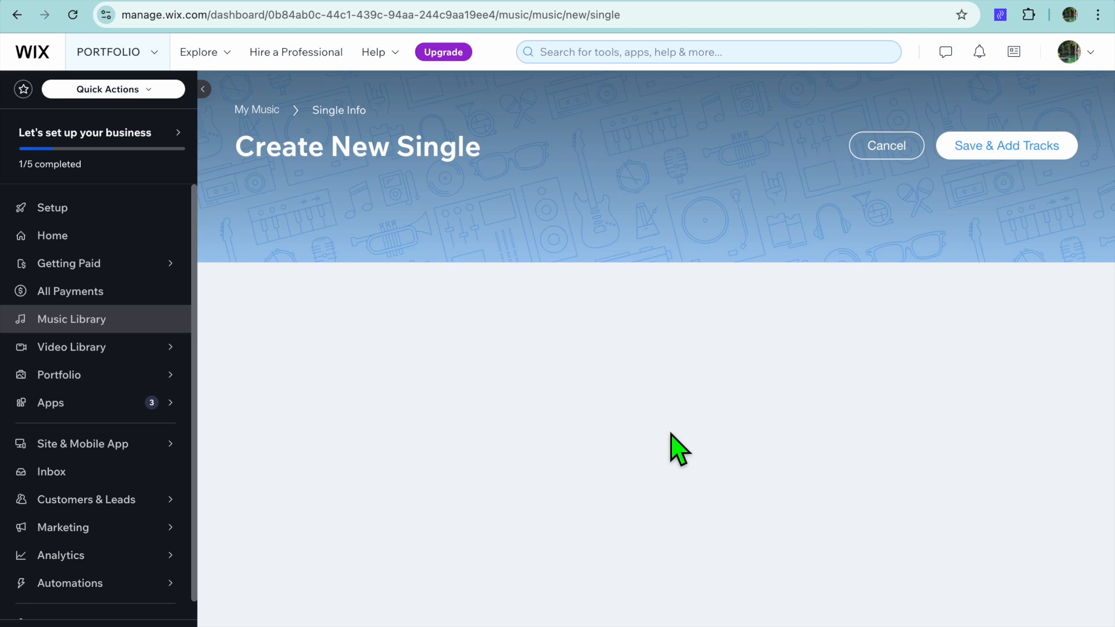
click(604, 338)
click(641, 378)
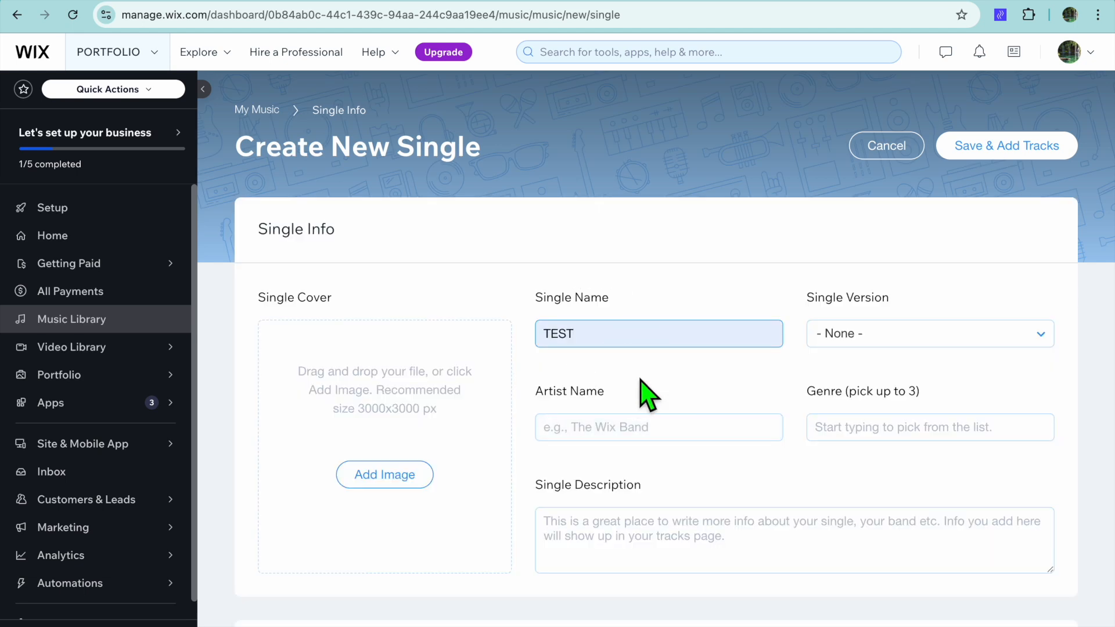
scroll(645, 394, down, 3)
click(893, 244)
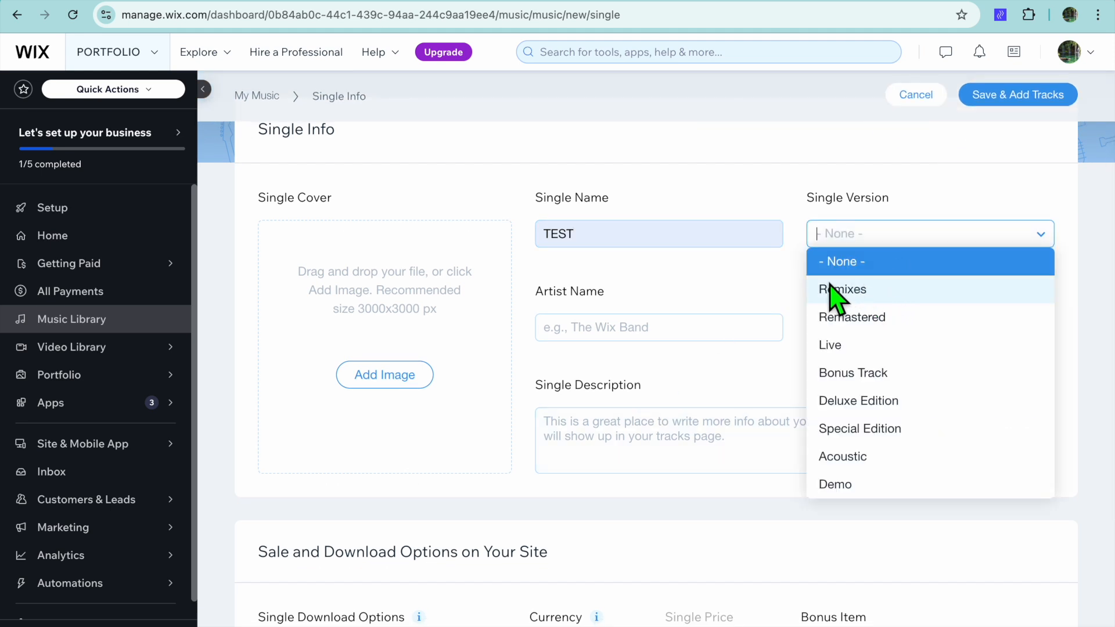
click(748, 292)
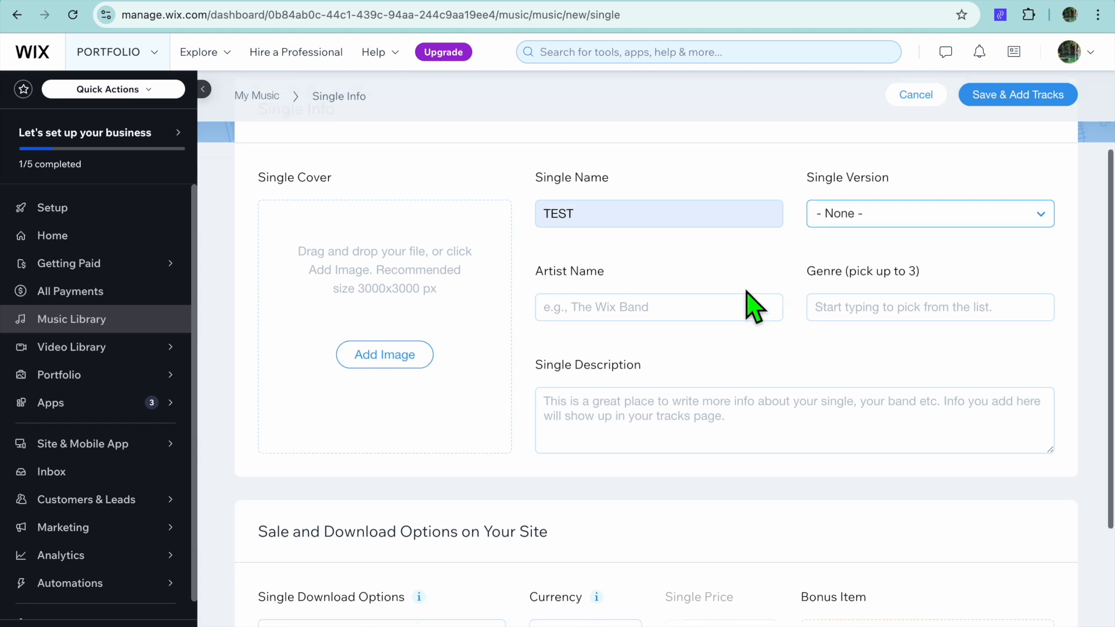
Step: Examine the single's details and its sale and download options, and cancel the new single without saving
scroll(664, 199, down, 3)
scroll(630, 267, up, 2)
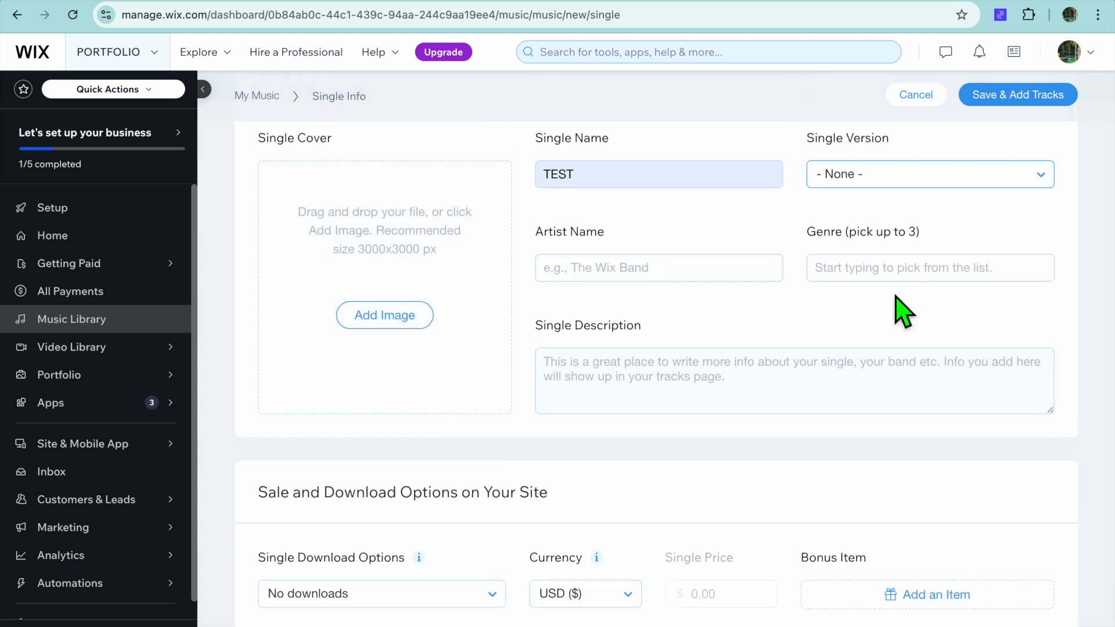
scroll(714, 374, down, 3)
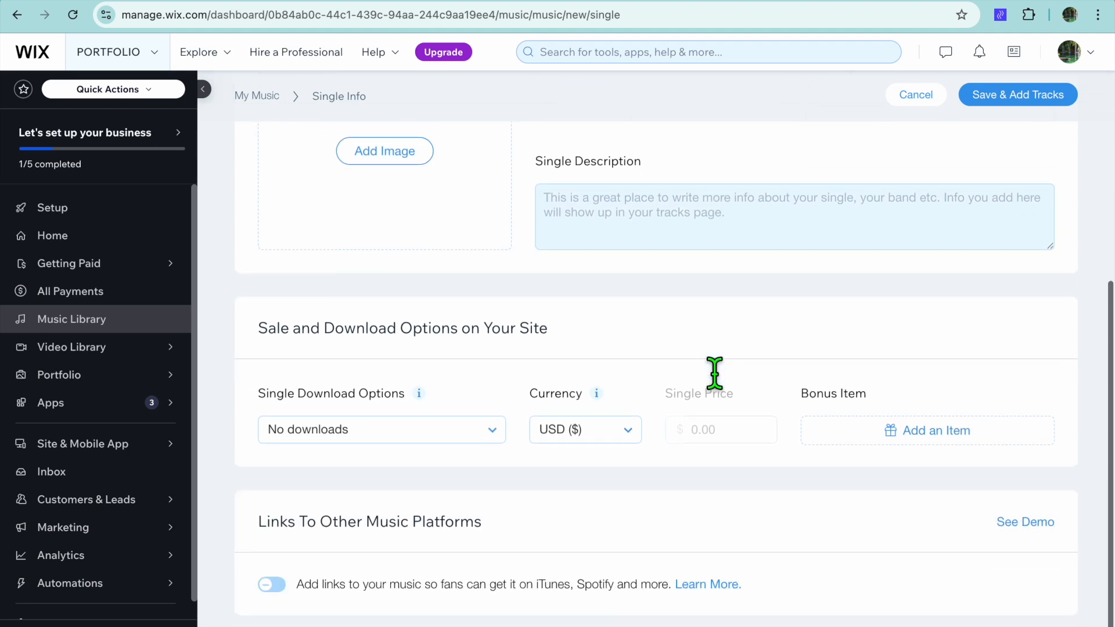
click(469, 429)
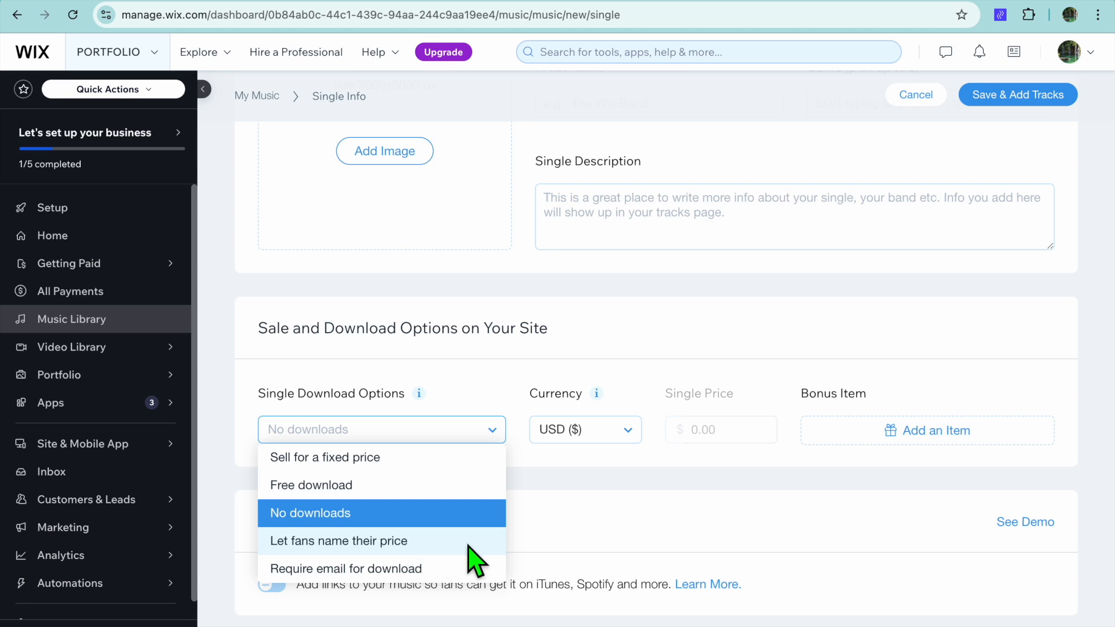
click(651, 476)
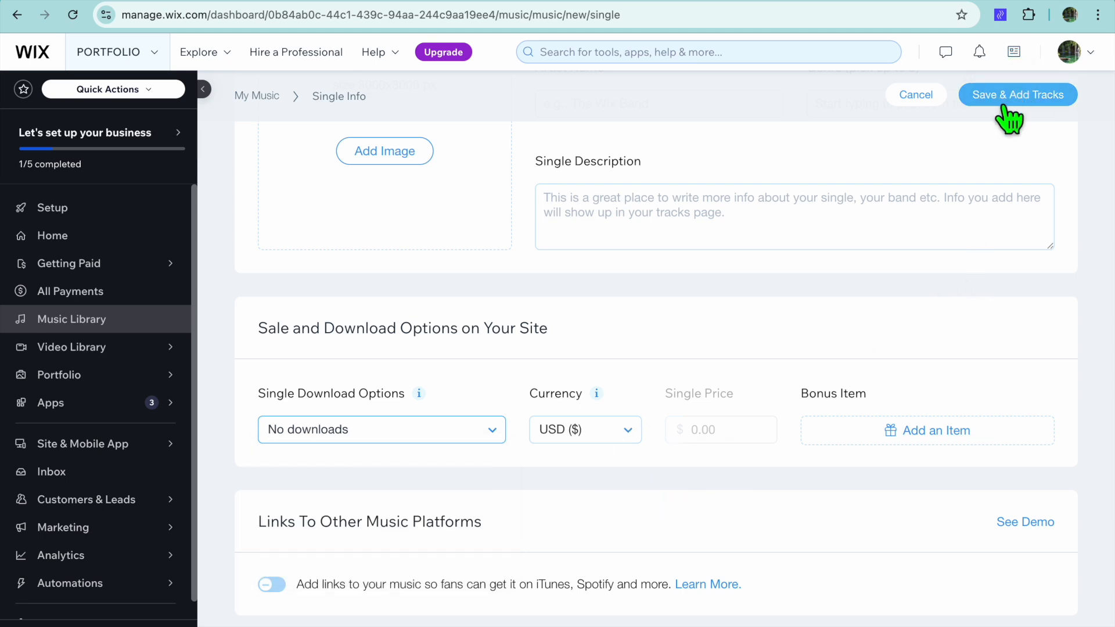
click(909, 103)
click(709, 415)
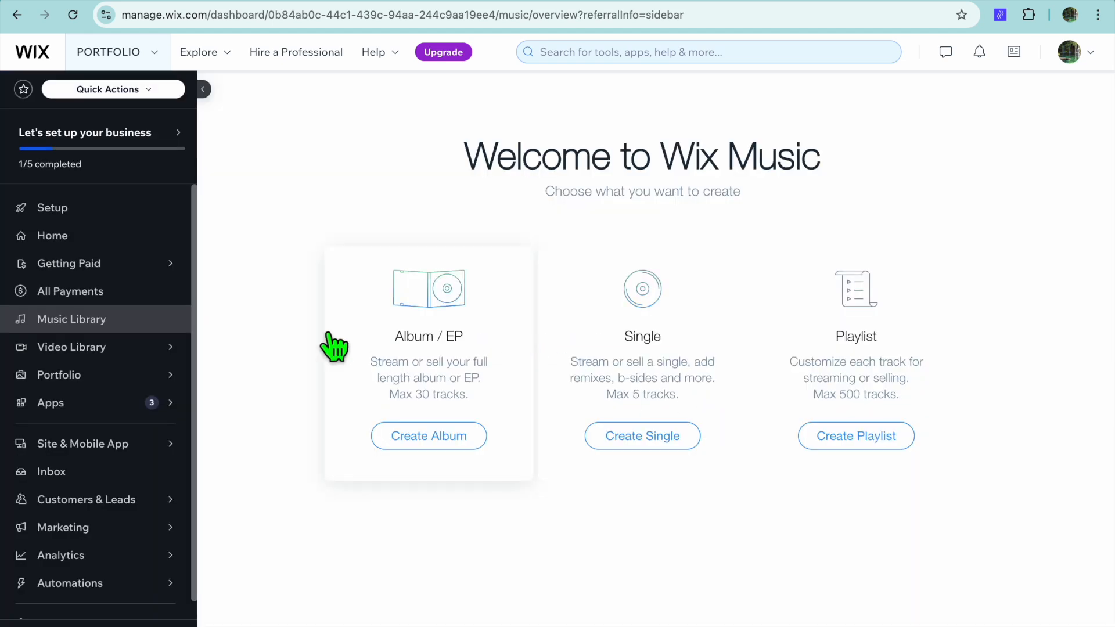
Step: Open the Video Library and view the sources available for uploading videos
click(122, 348)
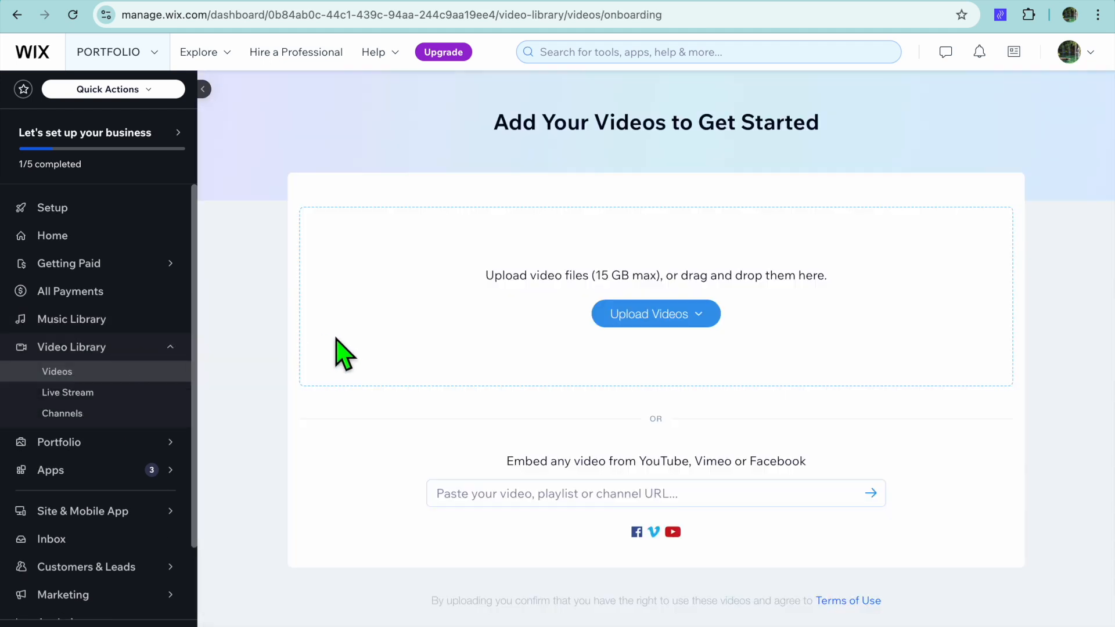
click(691, 314)
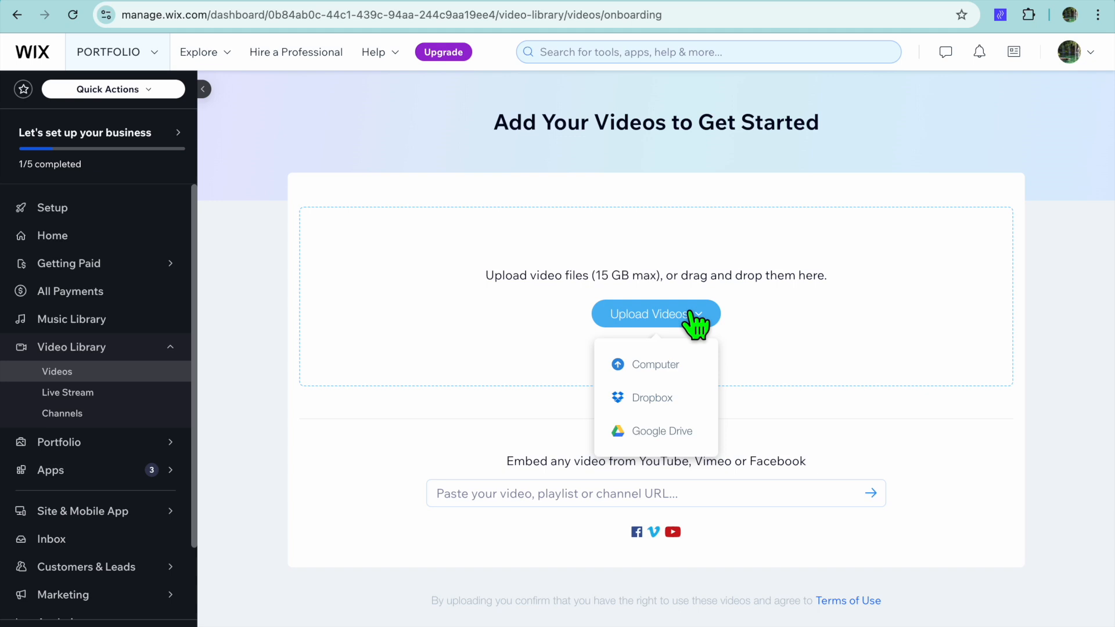
click(438, 373)
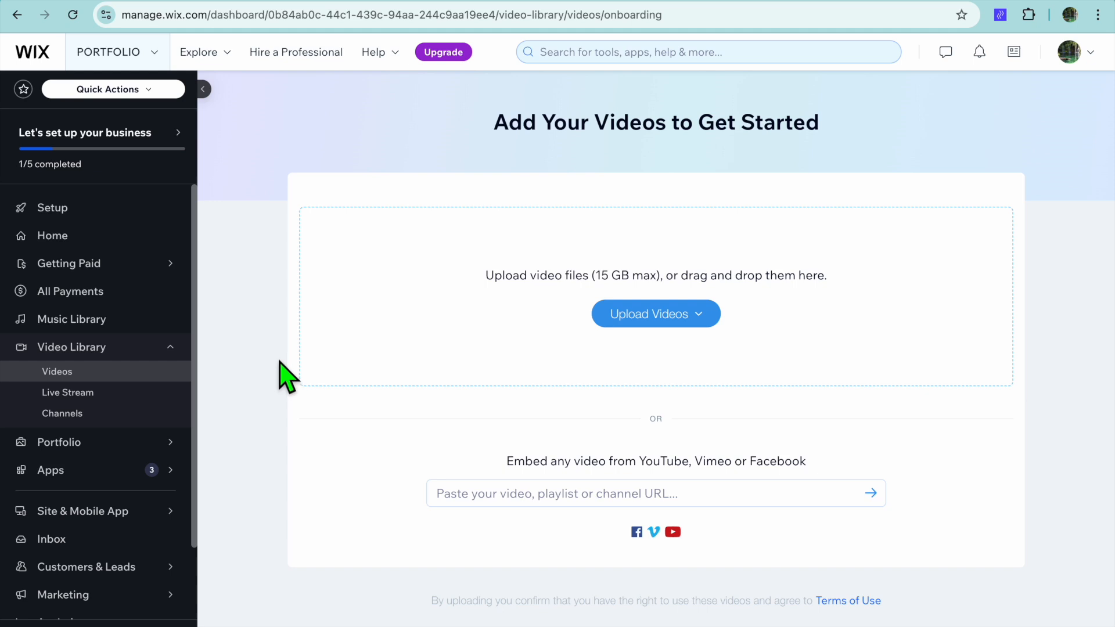
Step: Open the payment method connection page from Getting Paid, dismiss the business location prompt and review the available providers
click(88, 268)
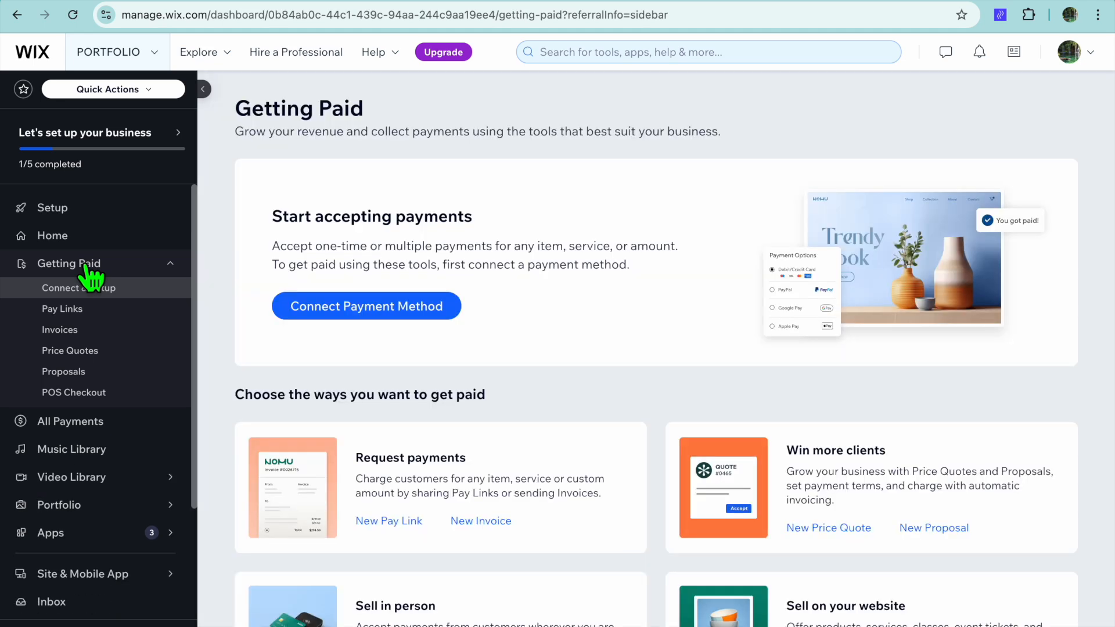
click(310, 311)
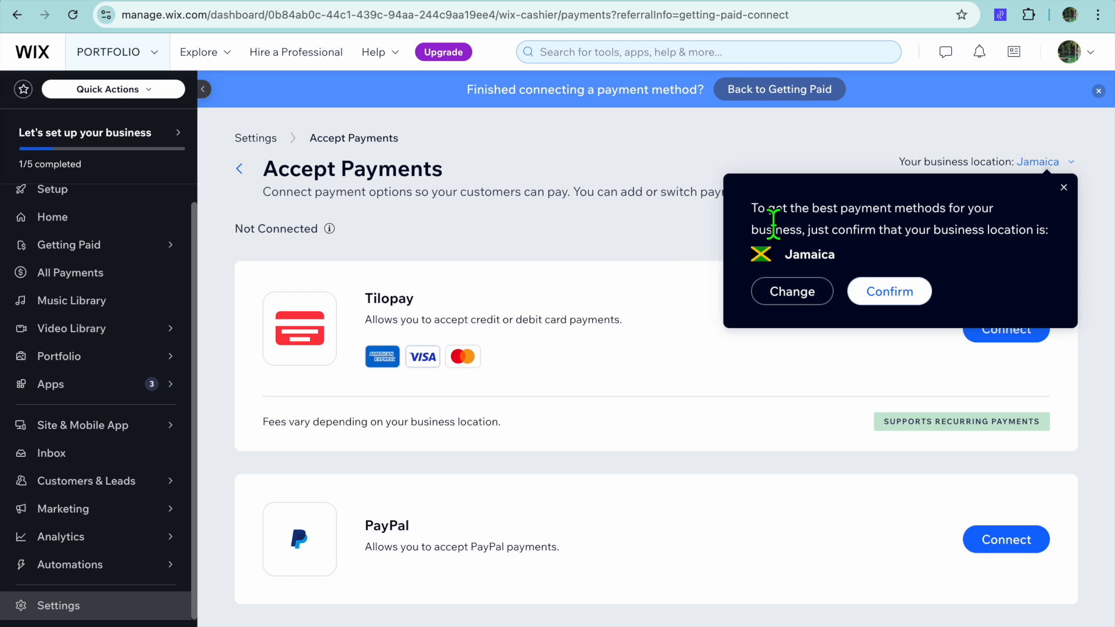
click(1064, 187)
scroll(662, 476, down, 4)
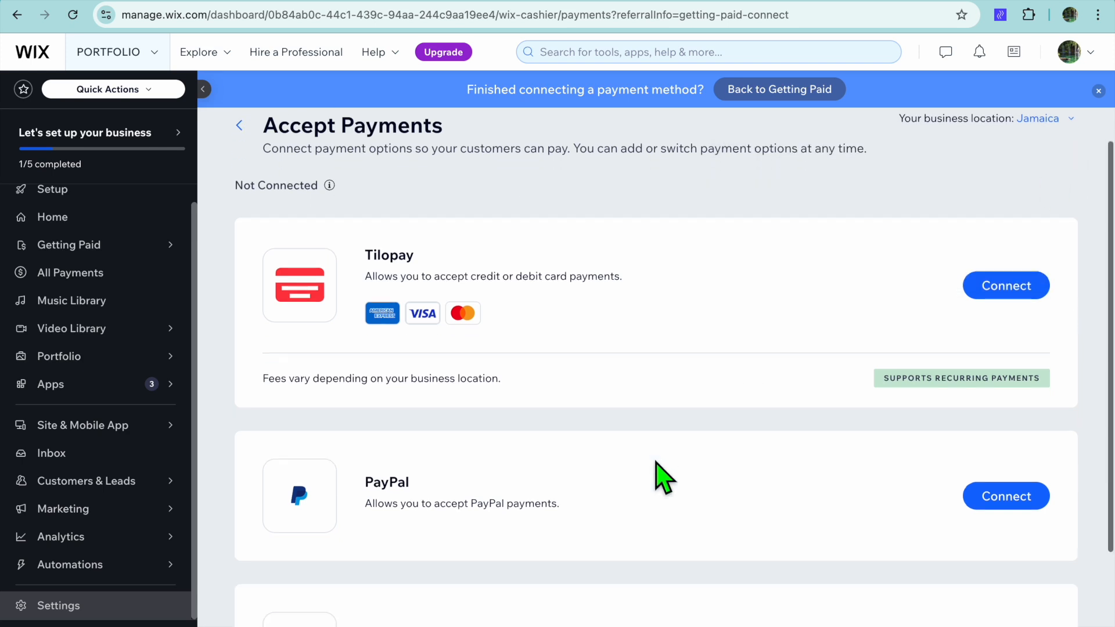
scroll(612, 263, up, 1)
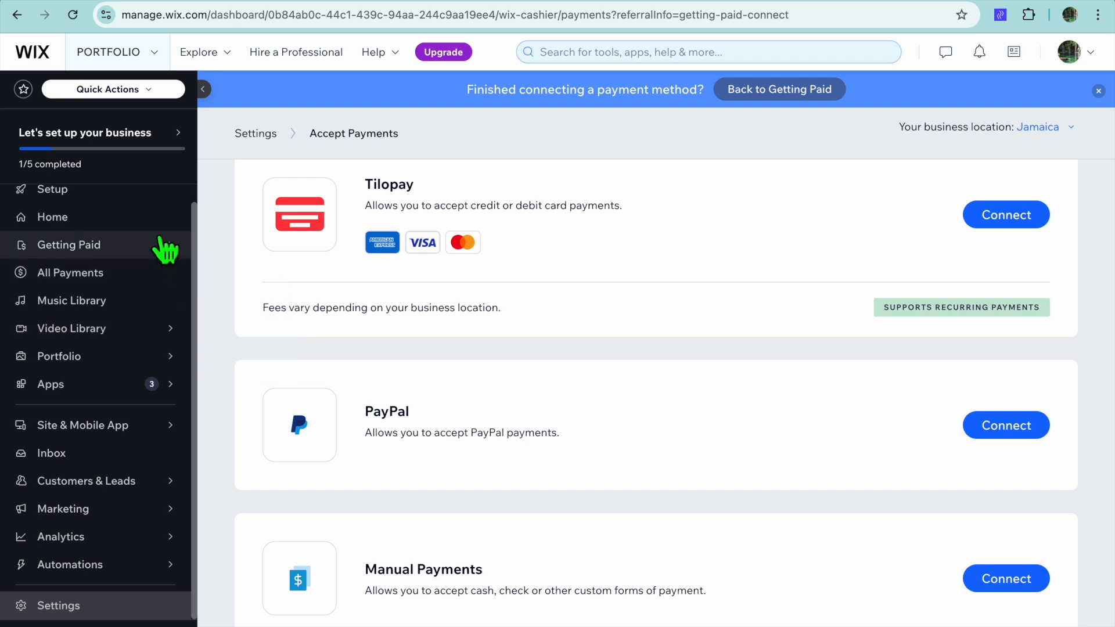
Step: Return to the site setup, start designing the site and browse the Musician Portfolio templates
click(104, 198)
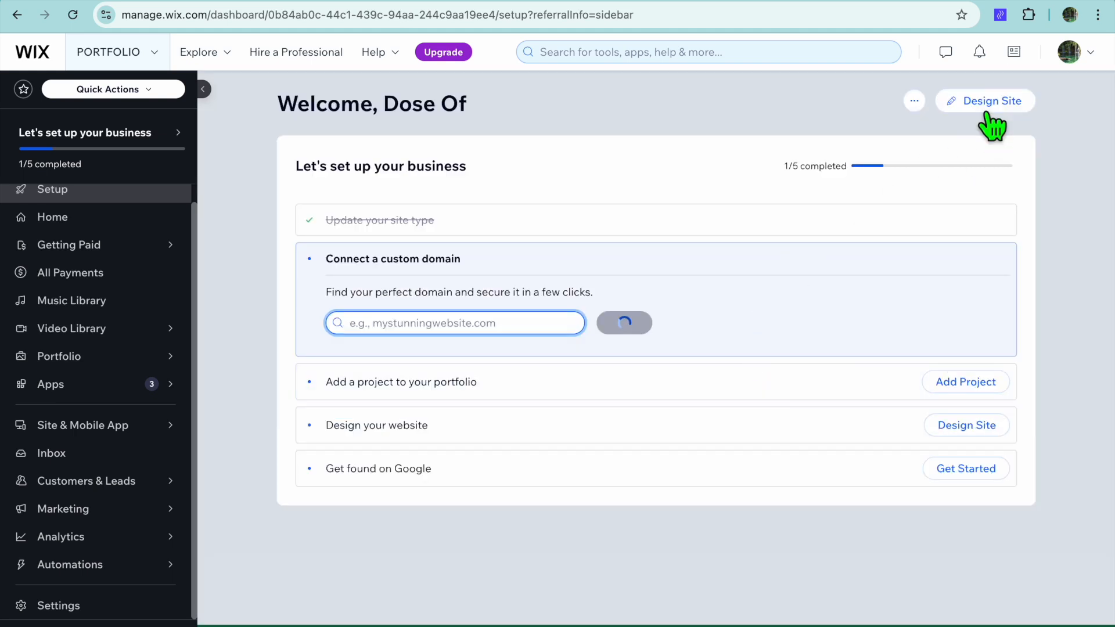
click(987, 113)
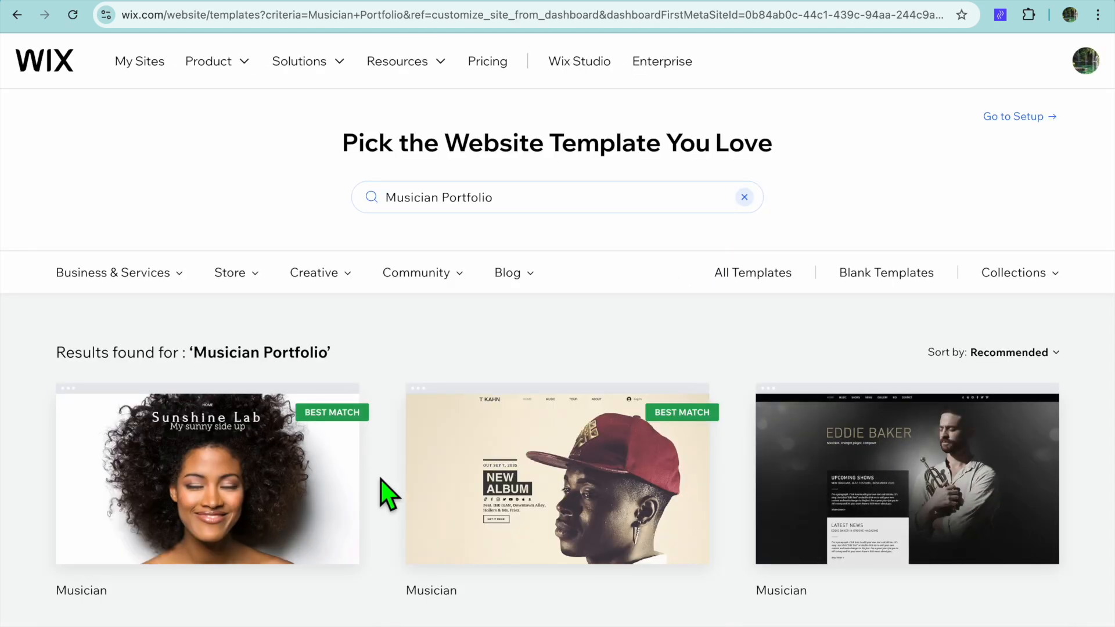
scroll(382, 479, down, 13)
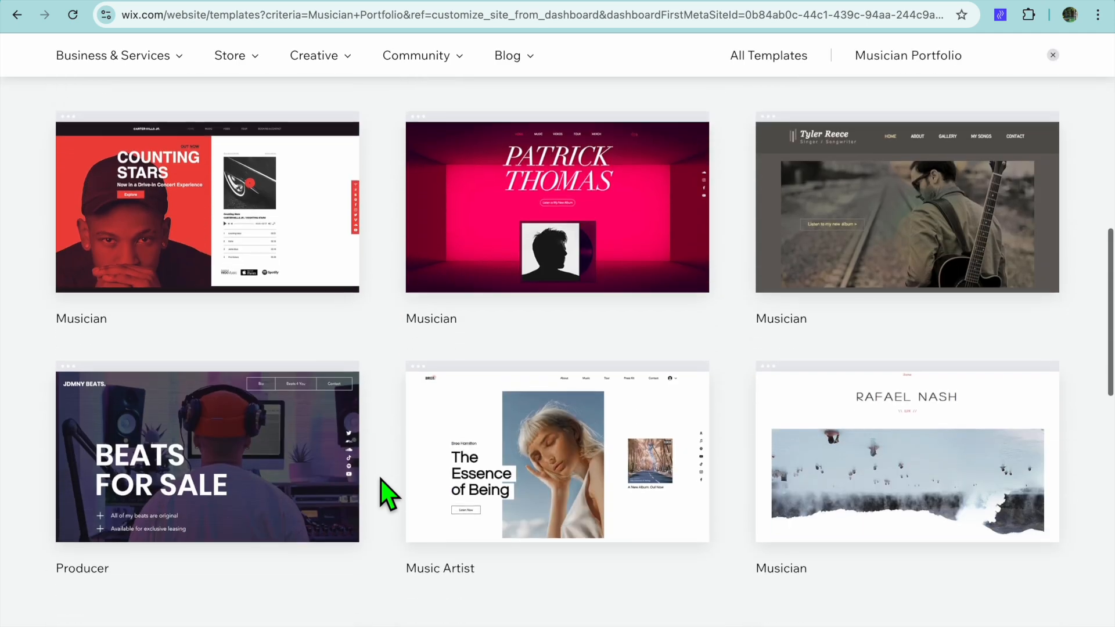
scroll(382, 480, up, 13)
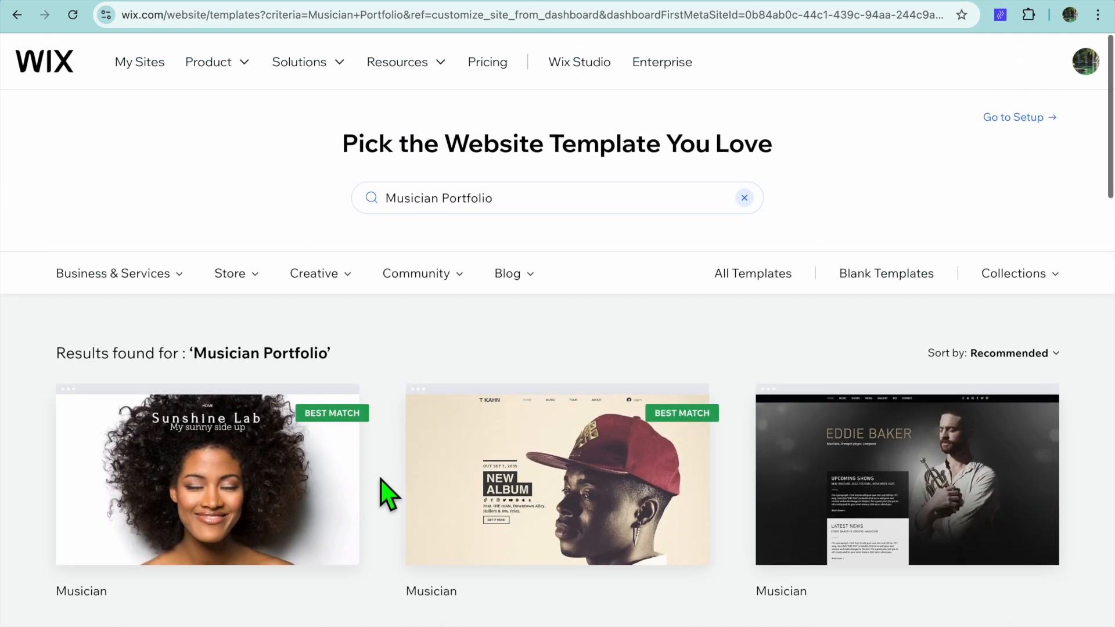
Step: Open the Musician template with the NEW ALBUM heading in the editor, dismissing the AI content dialog and setting the zoom to 100%
click(559, 457)
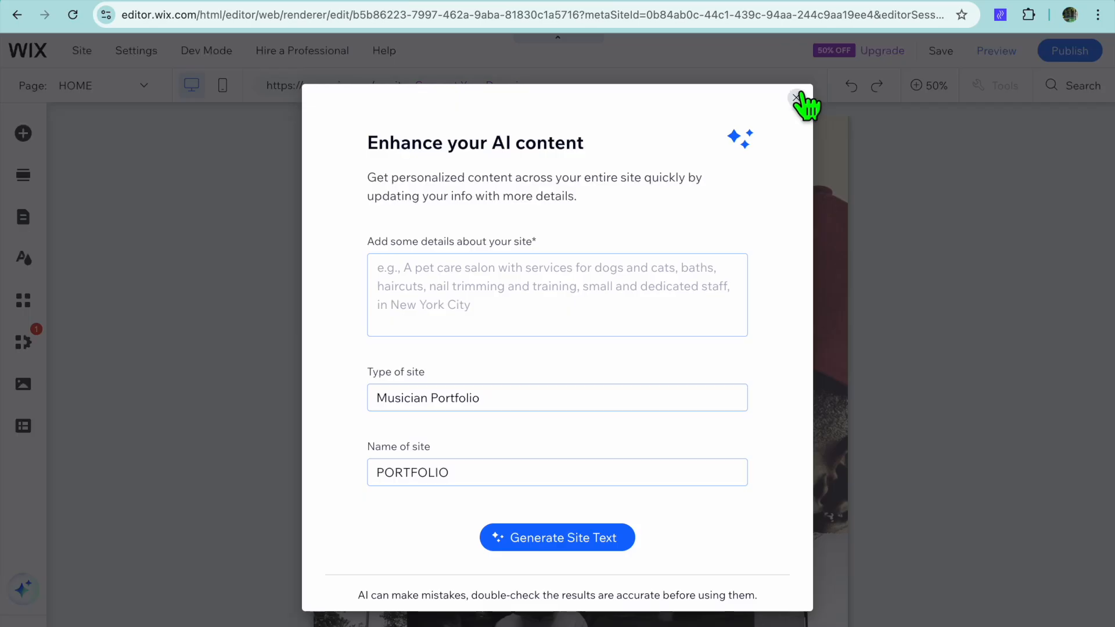
click(796, 97)
click(916, 86)
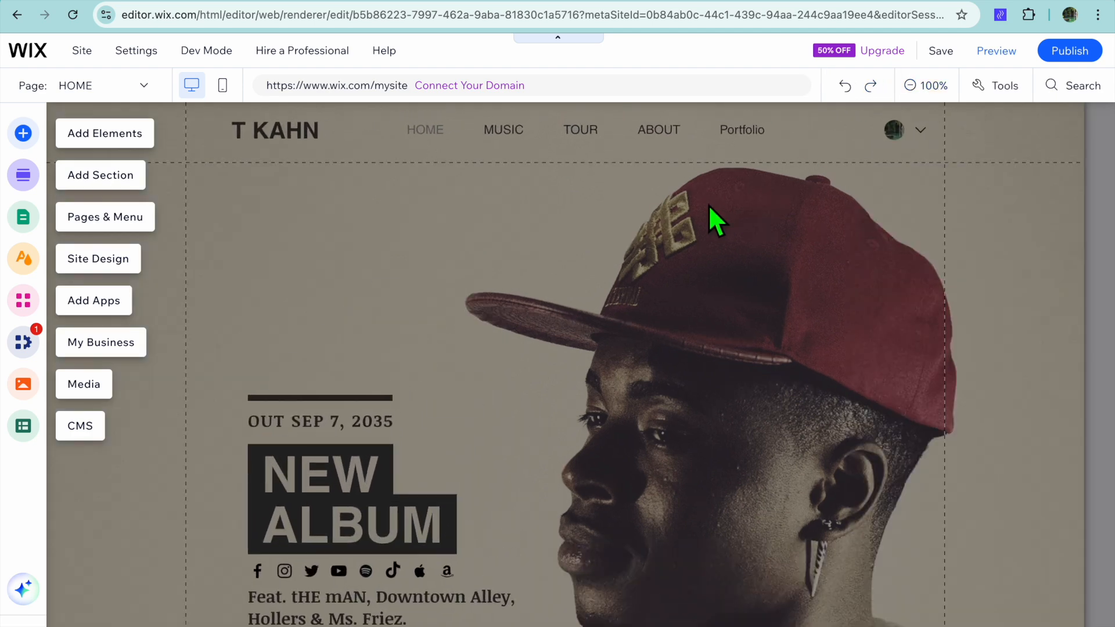
Step: Replace the header's title text with JASON TUTORIALS and widen its text box so TUTORIALS fits on one line
click(619, 327)
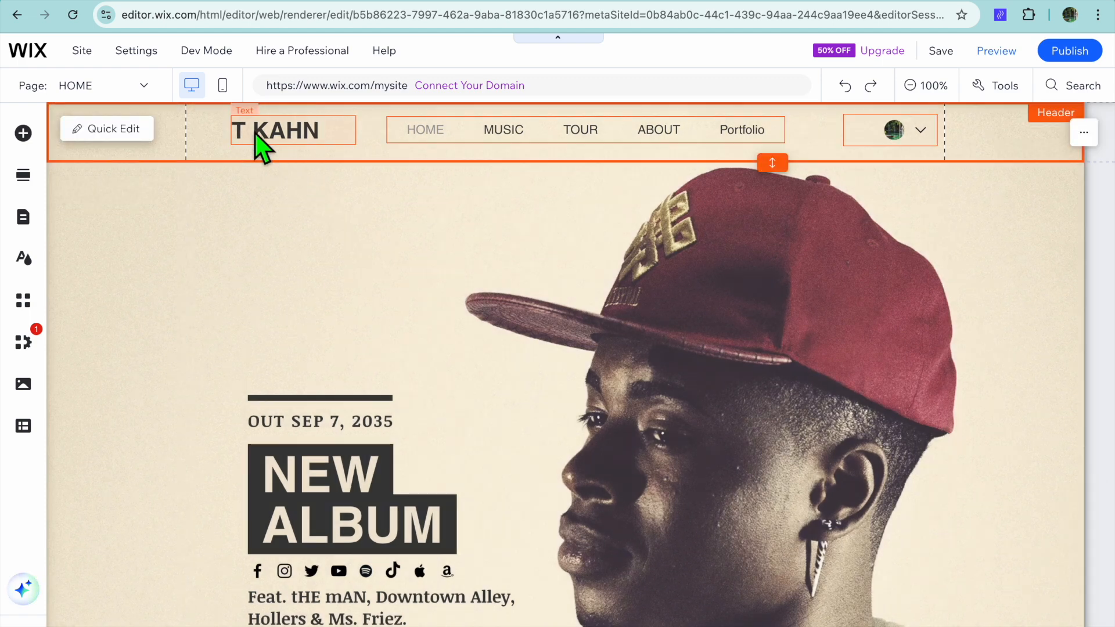
click(124, 132)
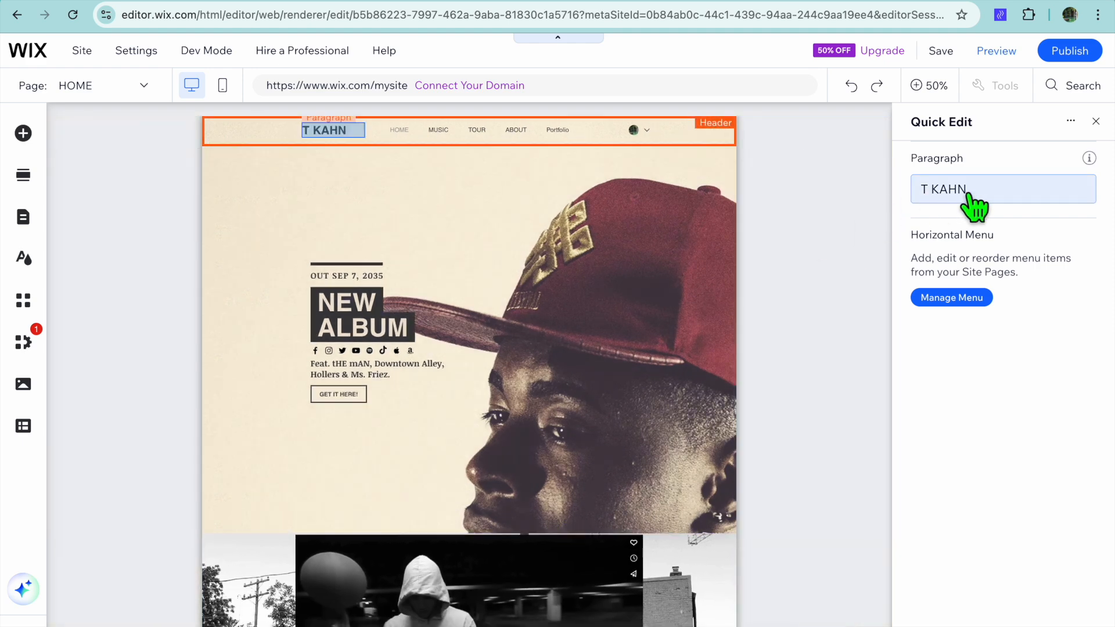
click(967, 195)
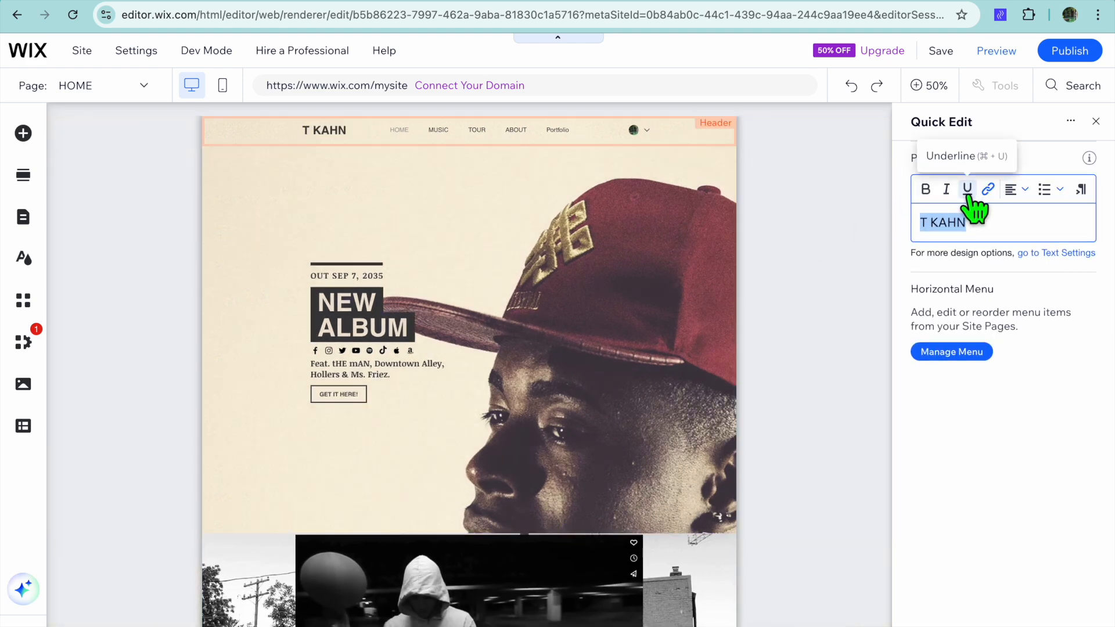
text(JASON)
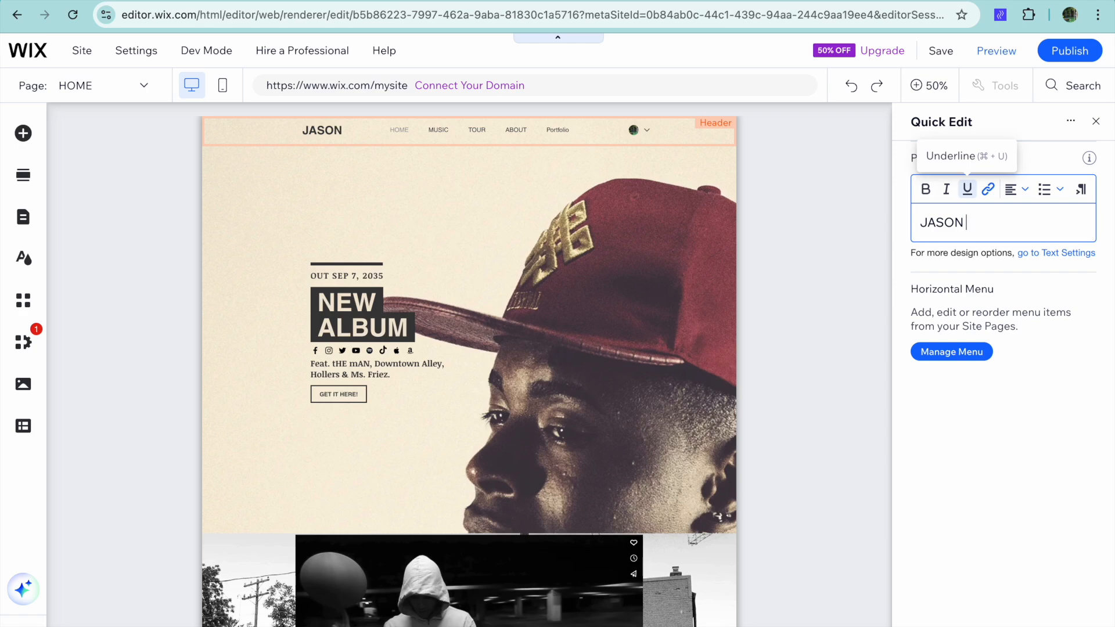
text(TUTORIALS)
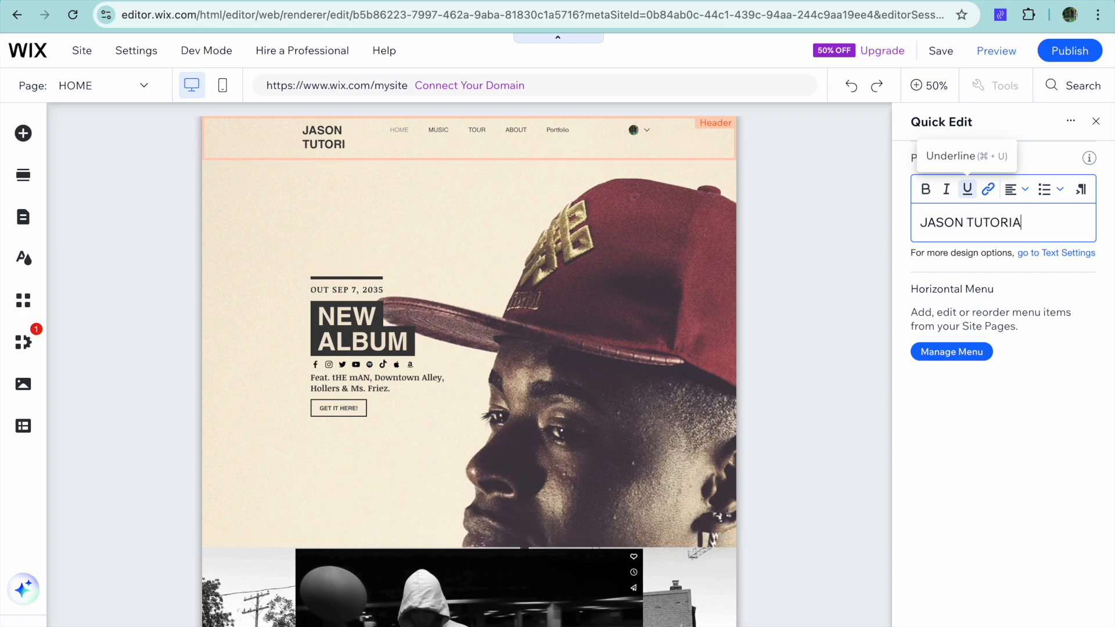
click(1096, 121)
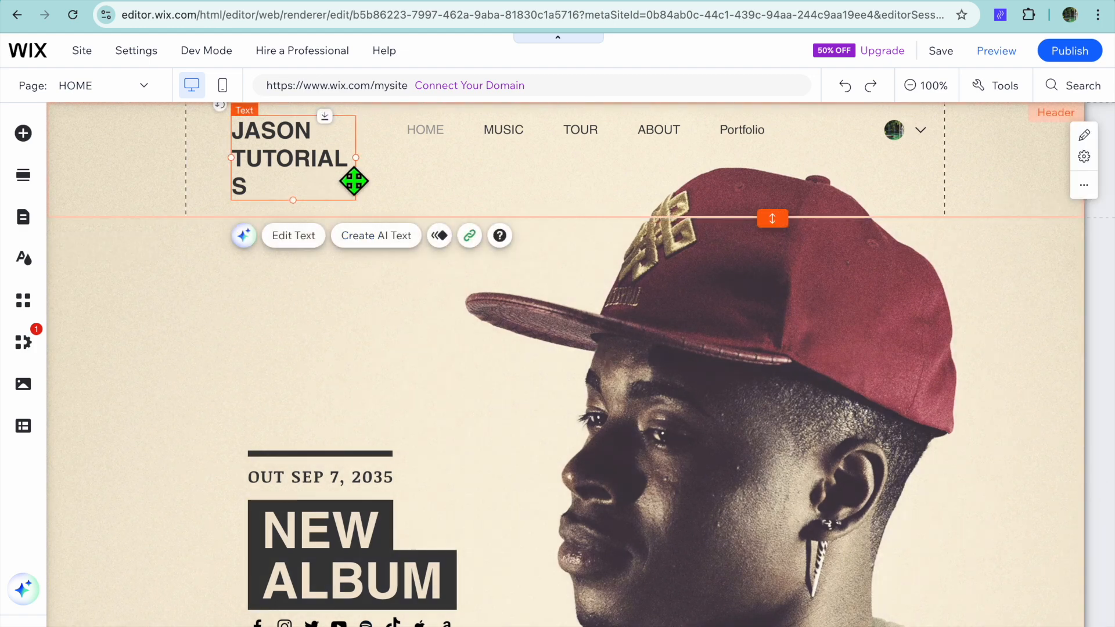
drag(368, 173, 406, 175)
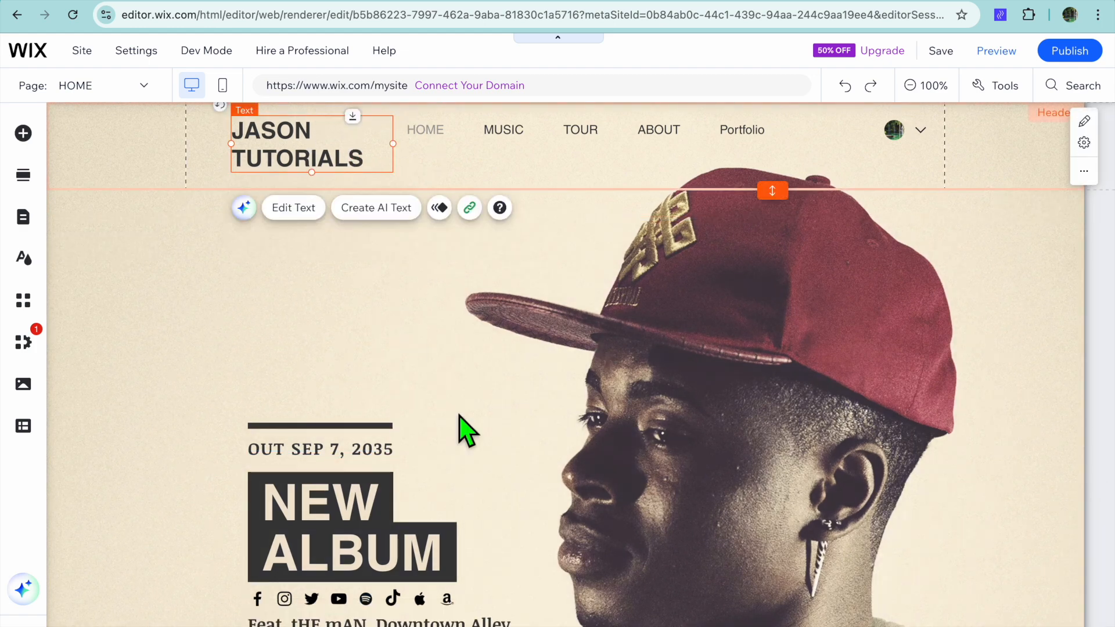
Step: Examine the Intro section's quick edit content, including its titles, social bar links and button text
scroll(475, 424, down, 2)
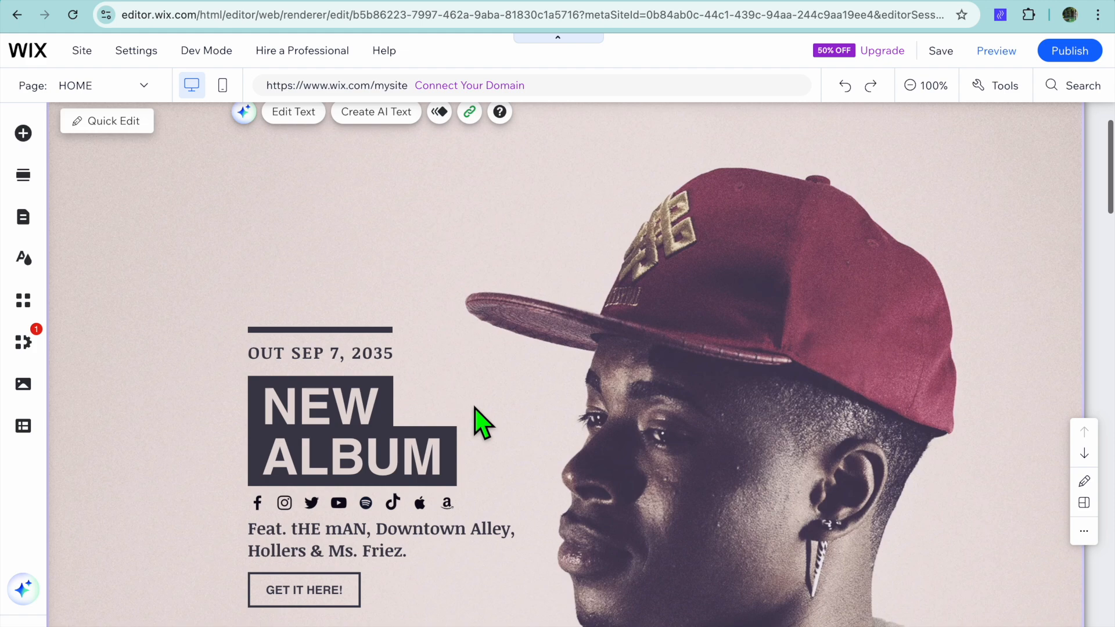
scroll(482, 395, up, 1)
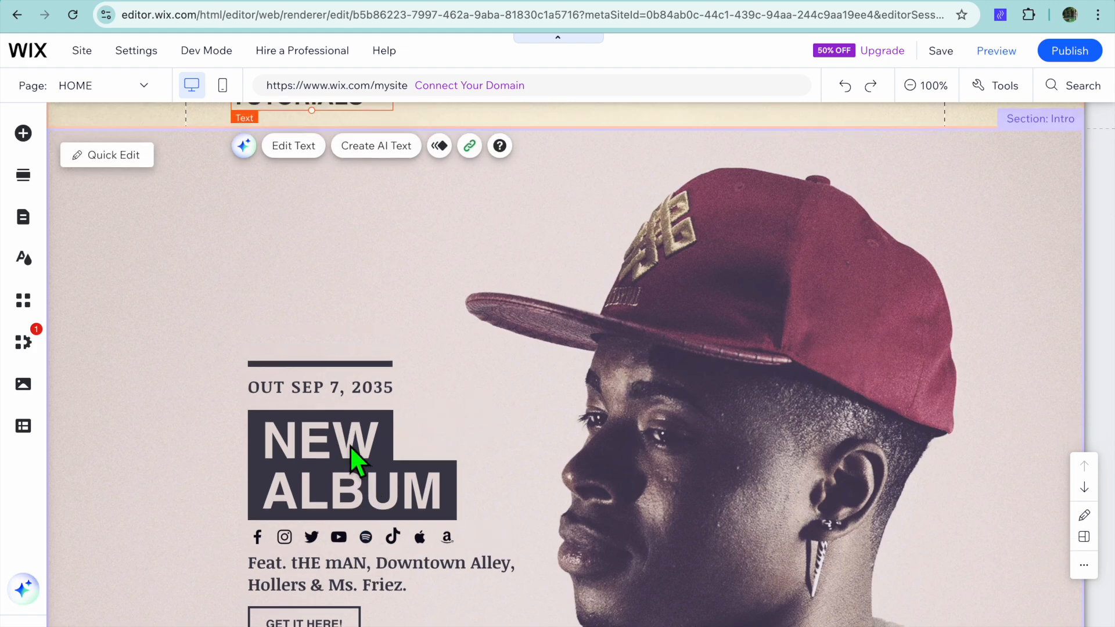
click(115, 162)
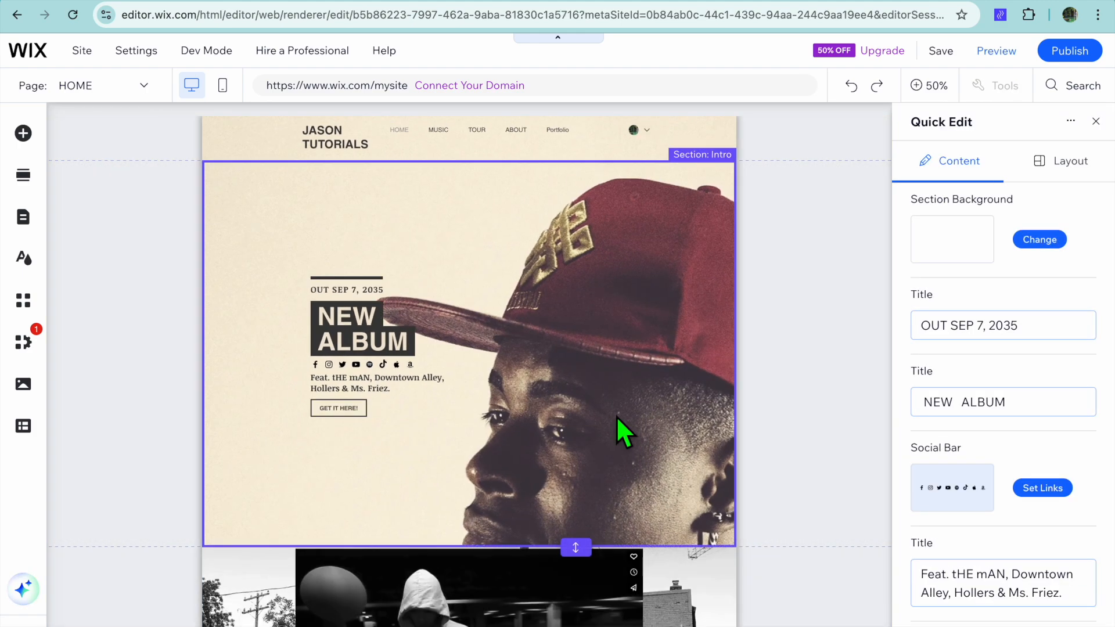
click(1009, 327)
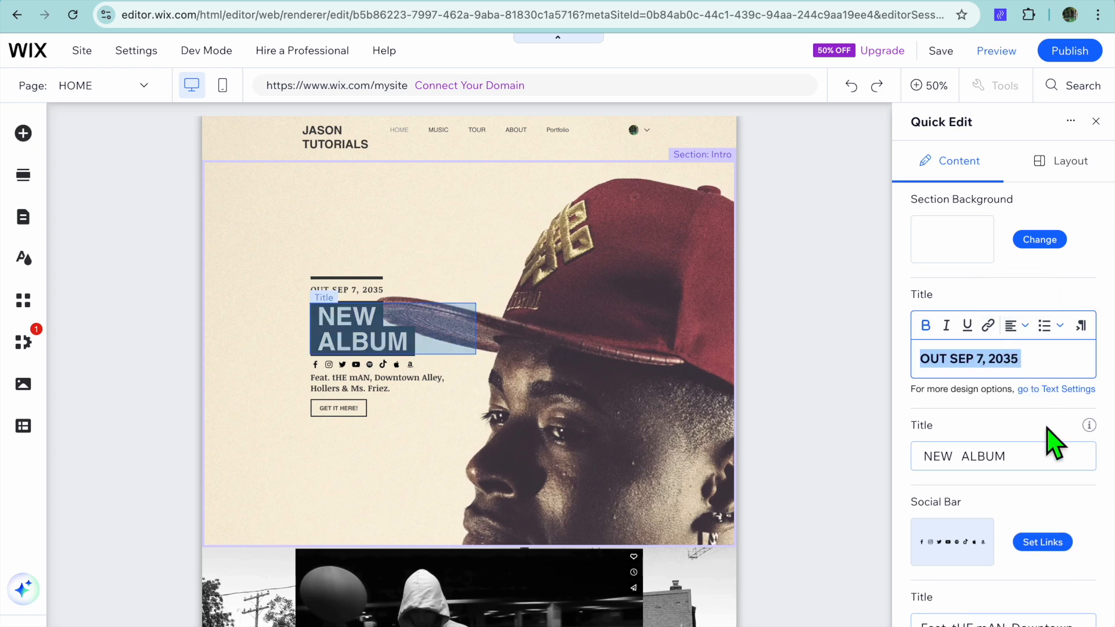
click(1021, 472)
scroll(1020, 474, down, 1)
scroll(1020, 480, down, 1)
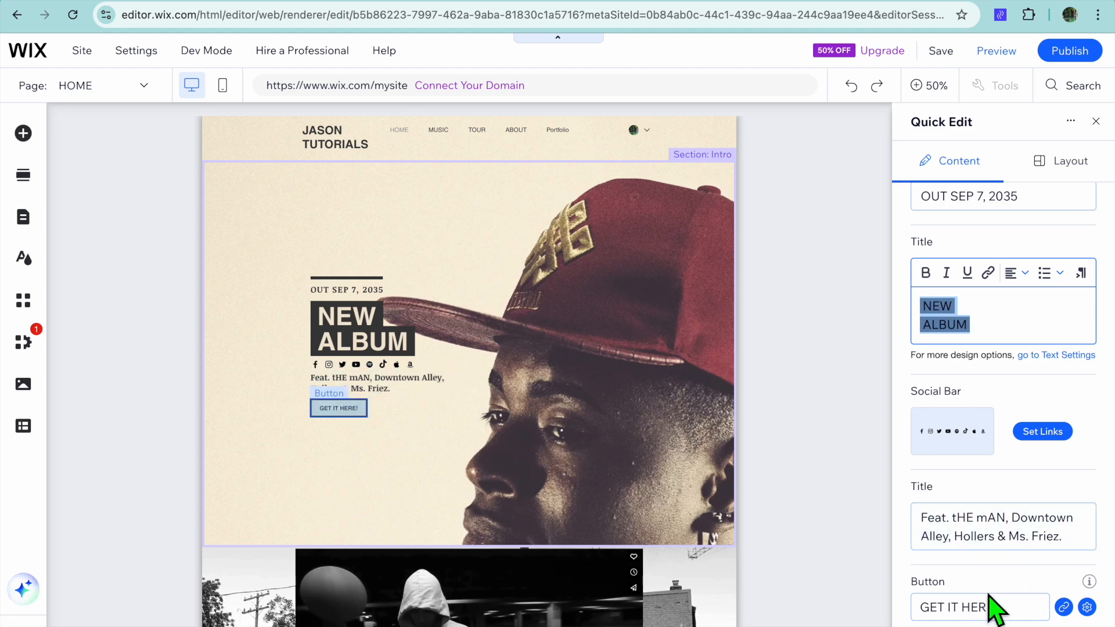
click(988, 535)
double_click(936, 608)
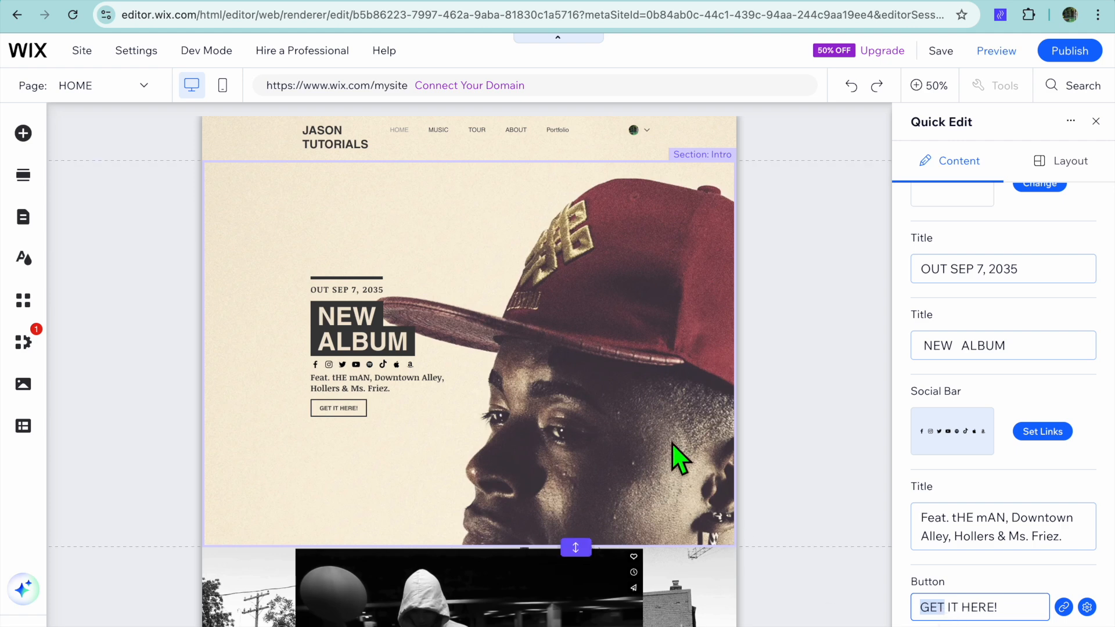
scroll(970, 304, up, 1)
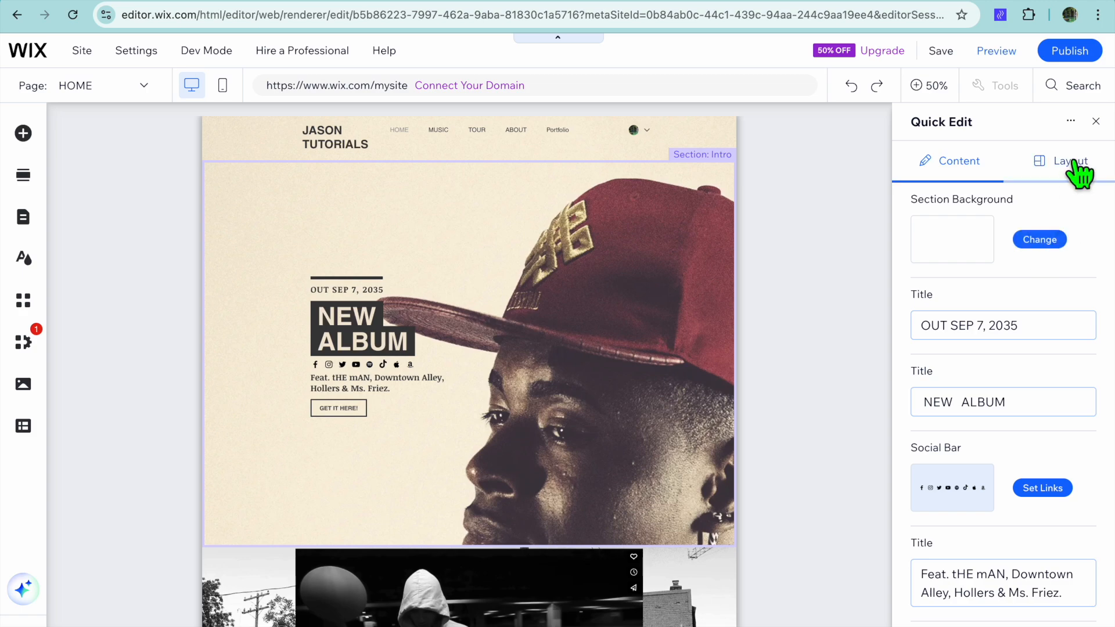
click(1096, 121)
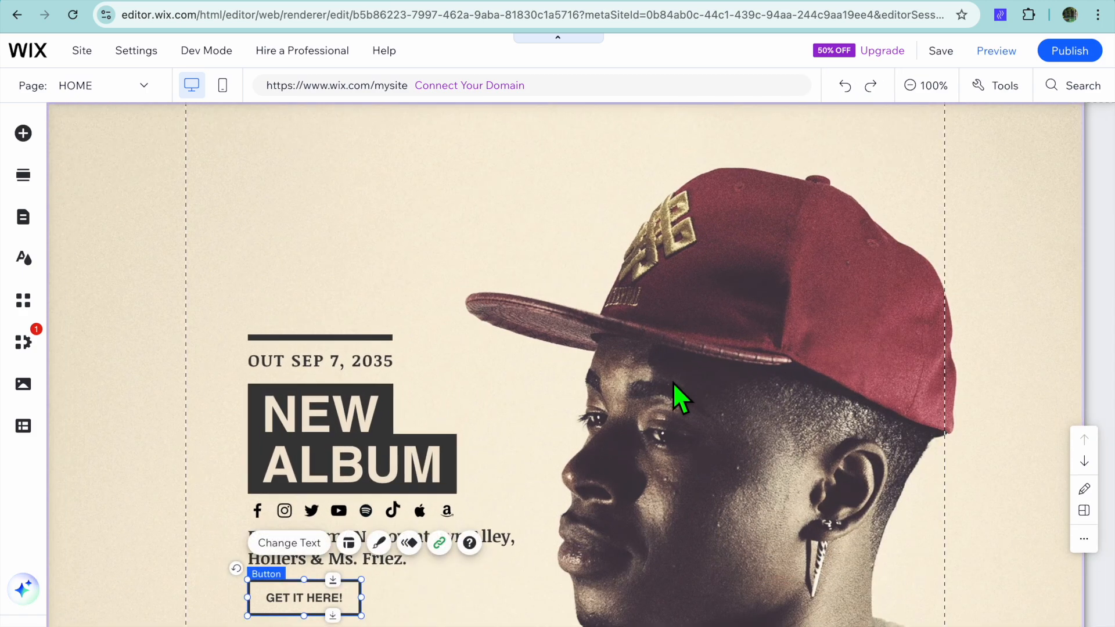
Step: View the media and image replacement options of the car photo gallery in the Decorative section, and close the gallery organizer
scroll(672, 382, down, 10)
scroll(673, 382, down, 12)
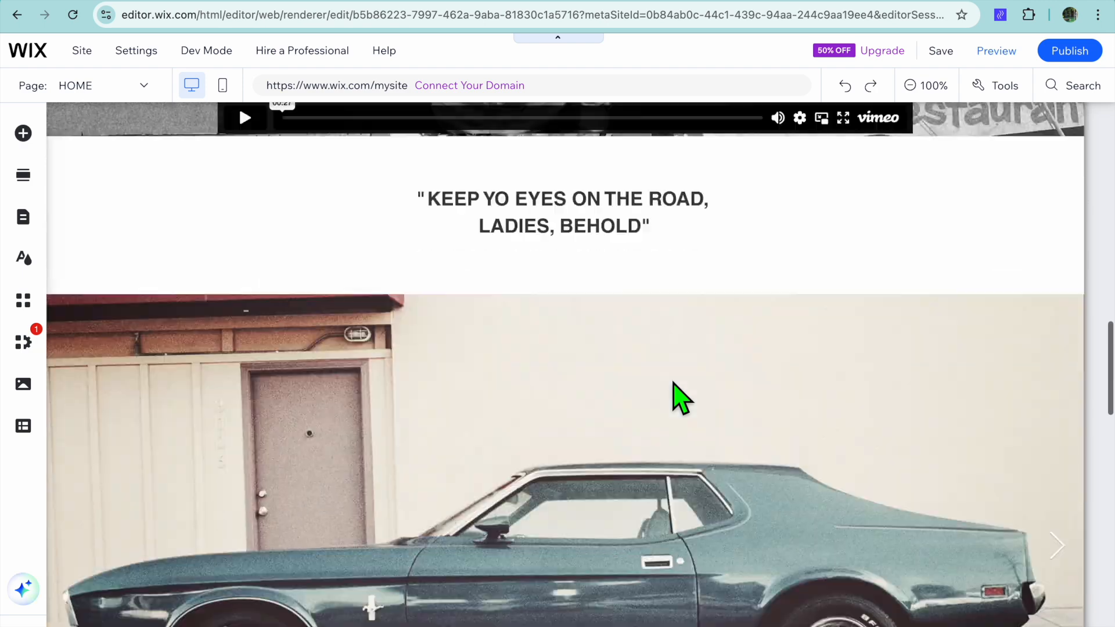
scroll(667, 401, up, 4)
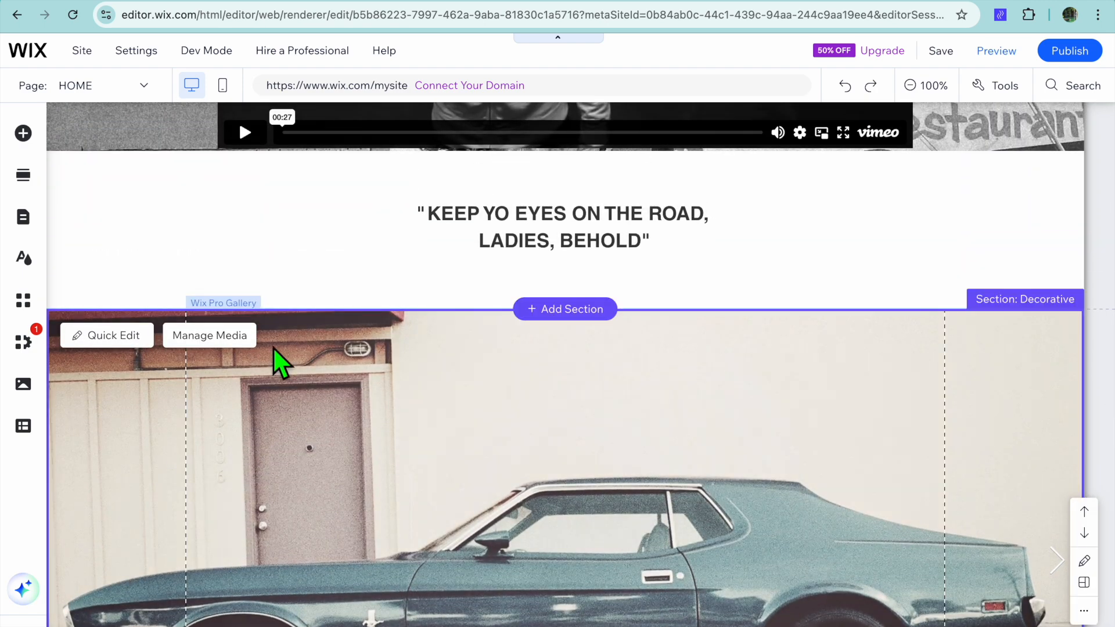
click(216, 335)
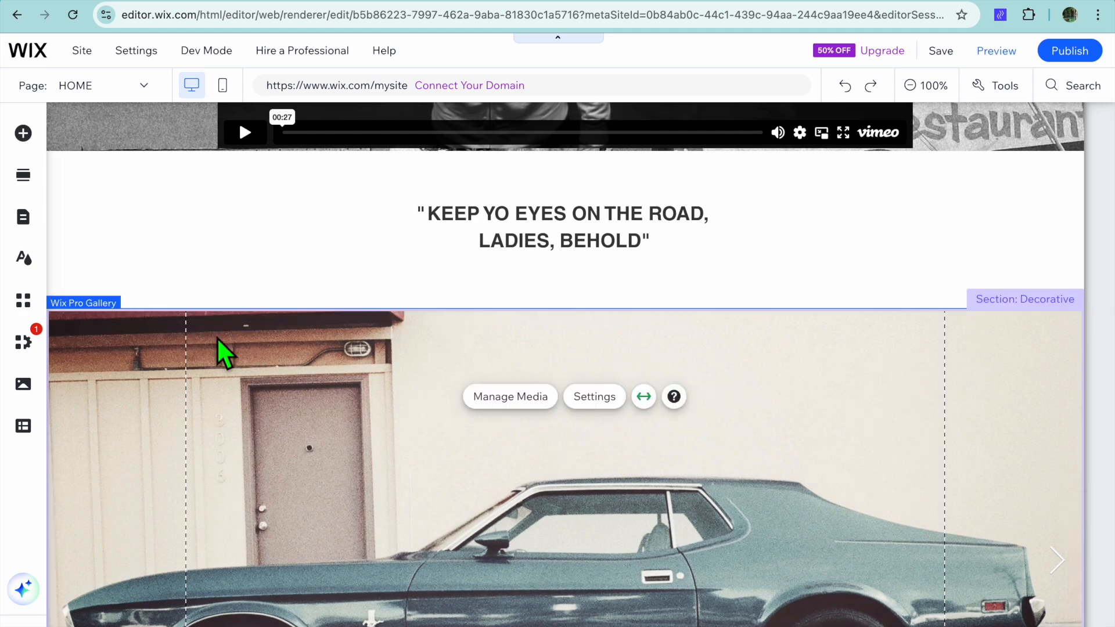
double_click(468, 446)
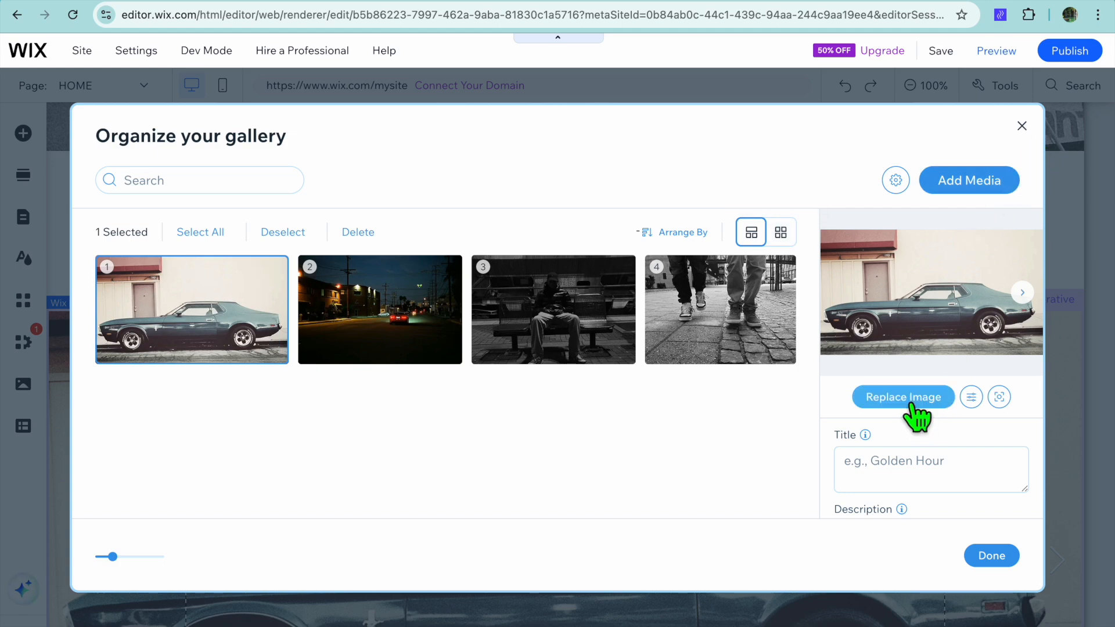
click(1023, 127)
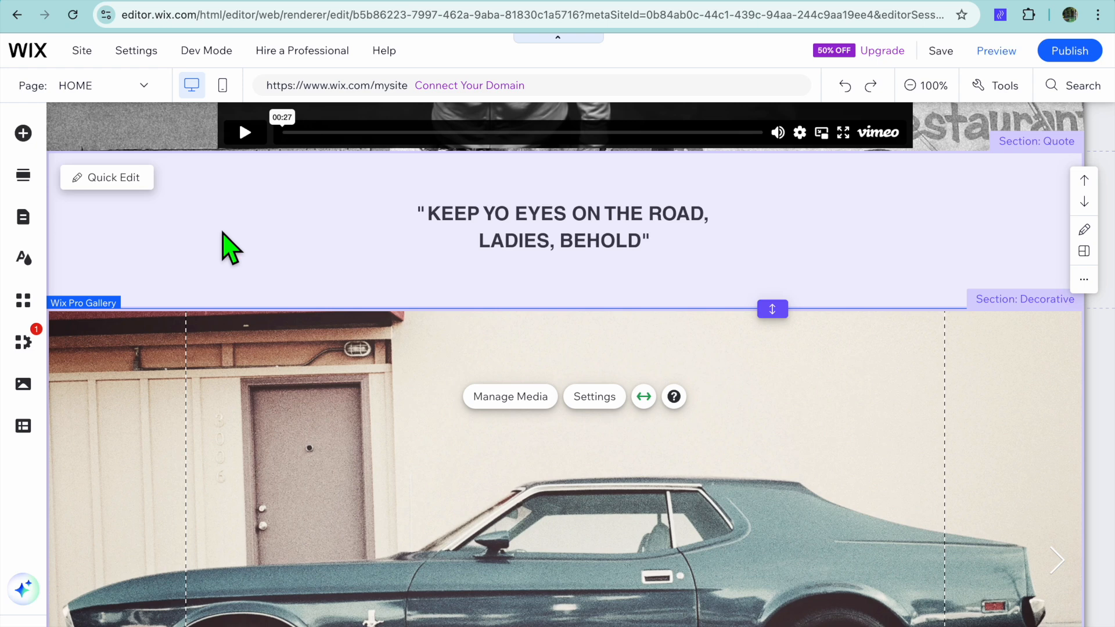
Step: Switch to the MUSIC page and look through its video and album sections
click(127, 83)
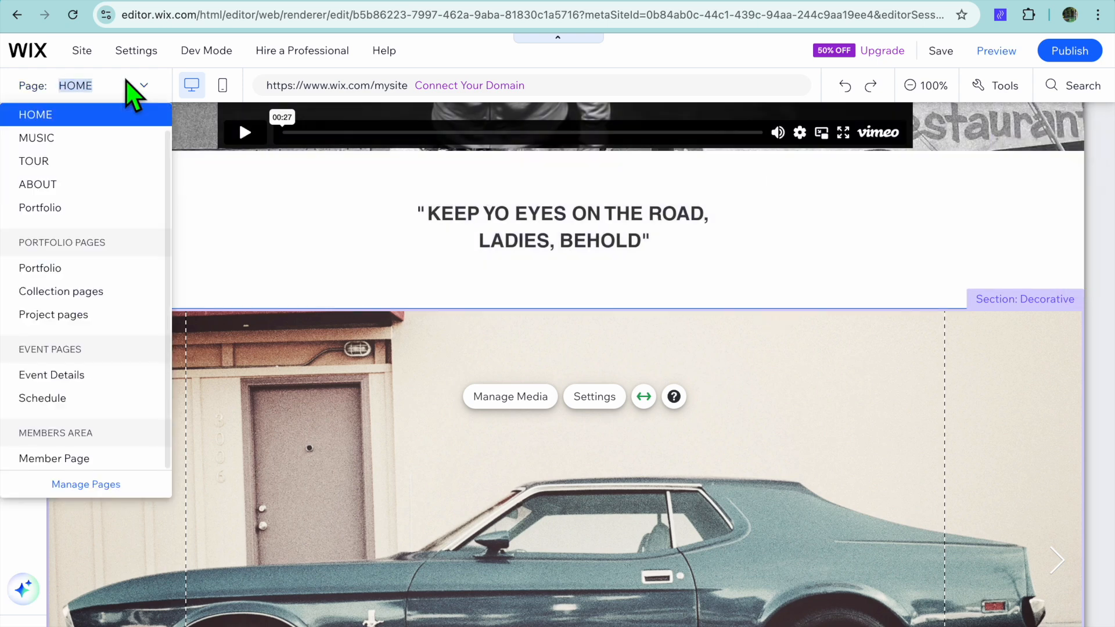
click(63, 145)
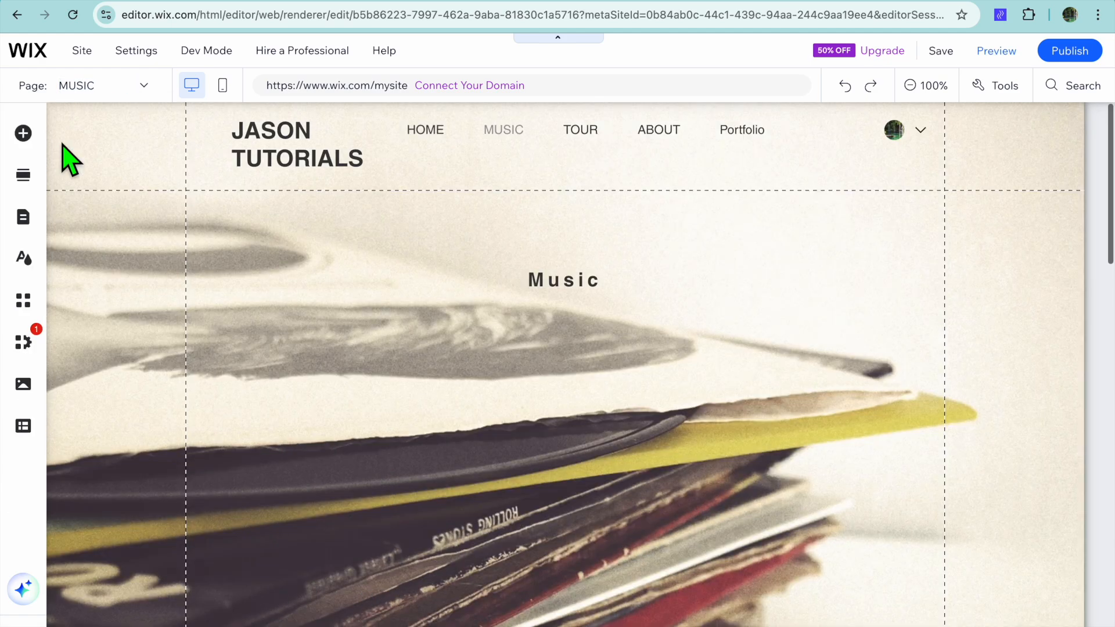
scroll(595, 534, down, 15)
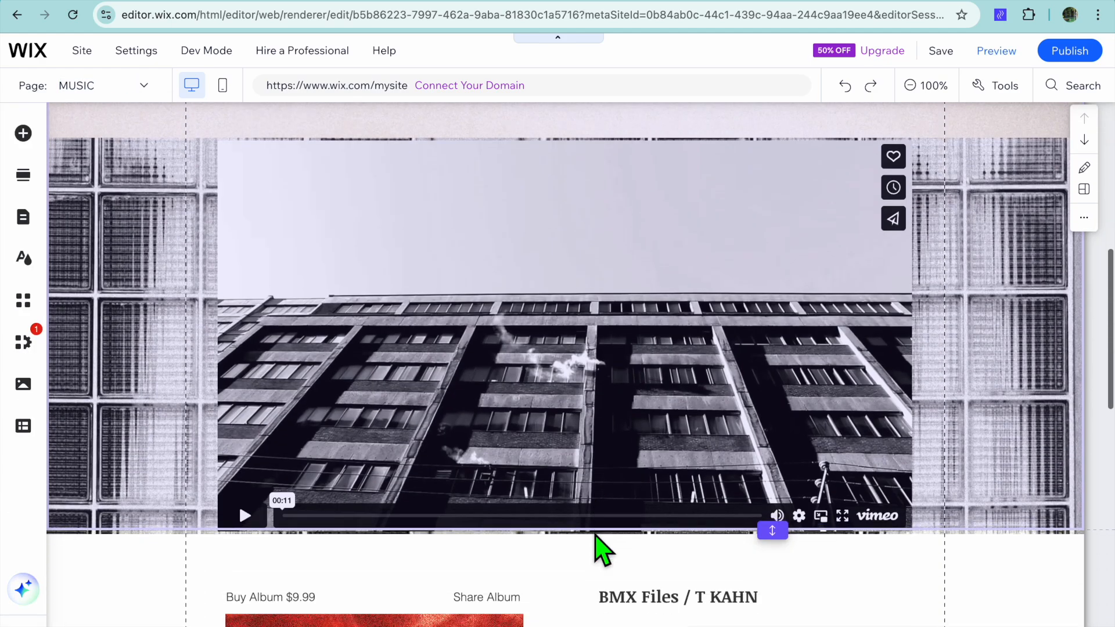
scroll(595, 535, down, 6)
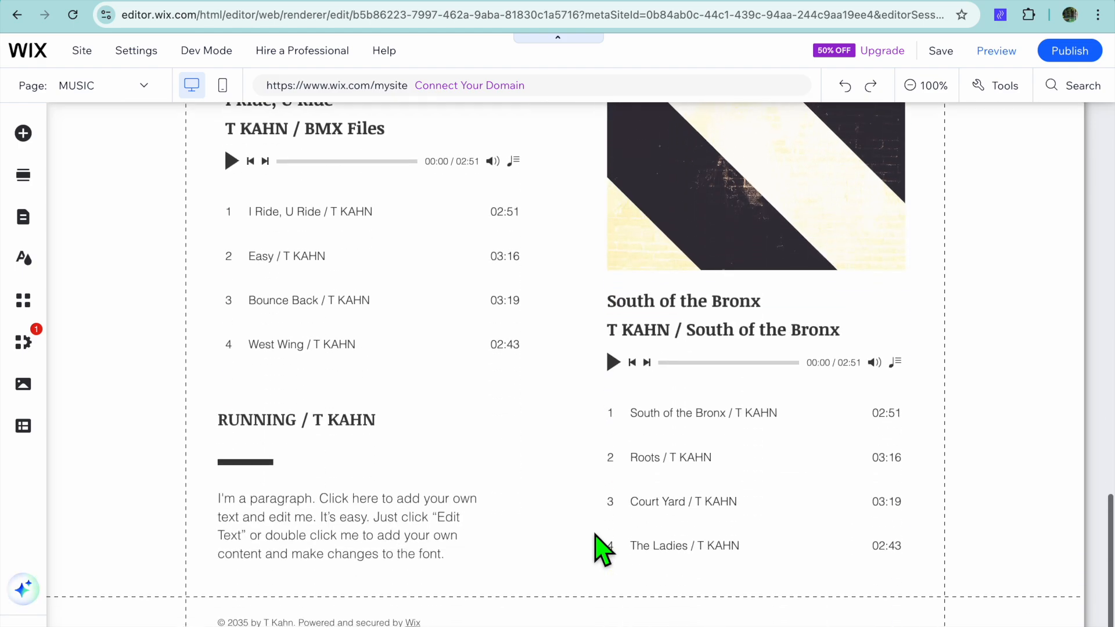
scroll(601, 548, up, 15)
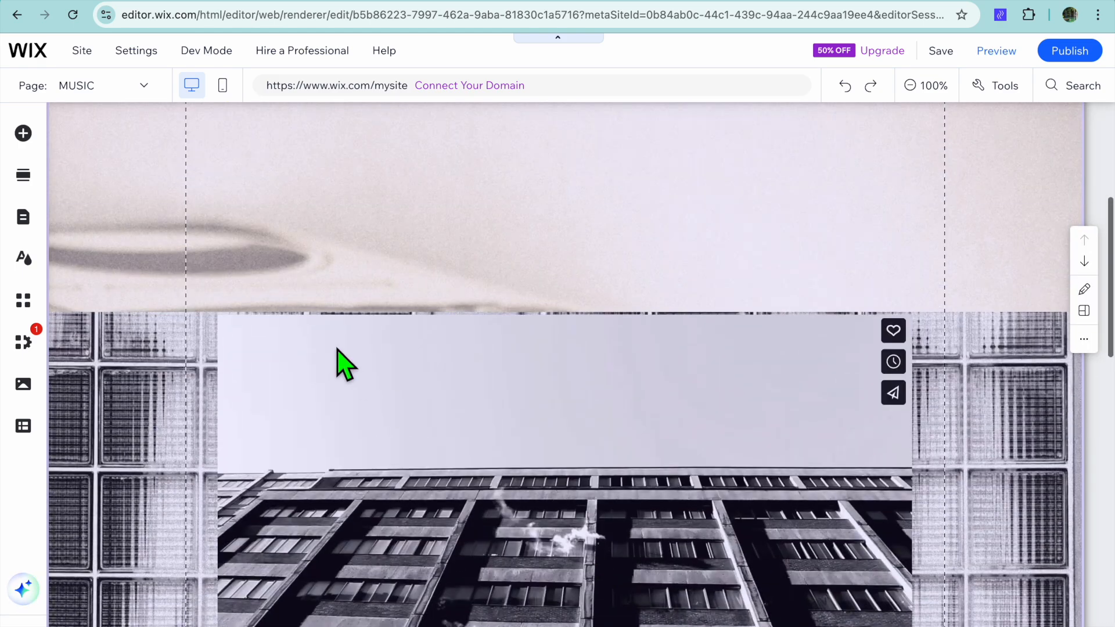
scroll(346, 365, up, 10)
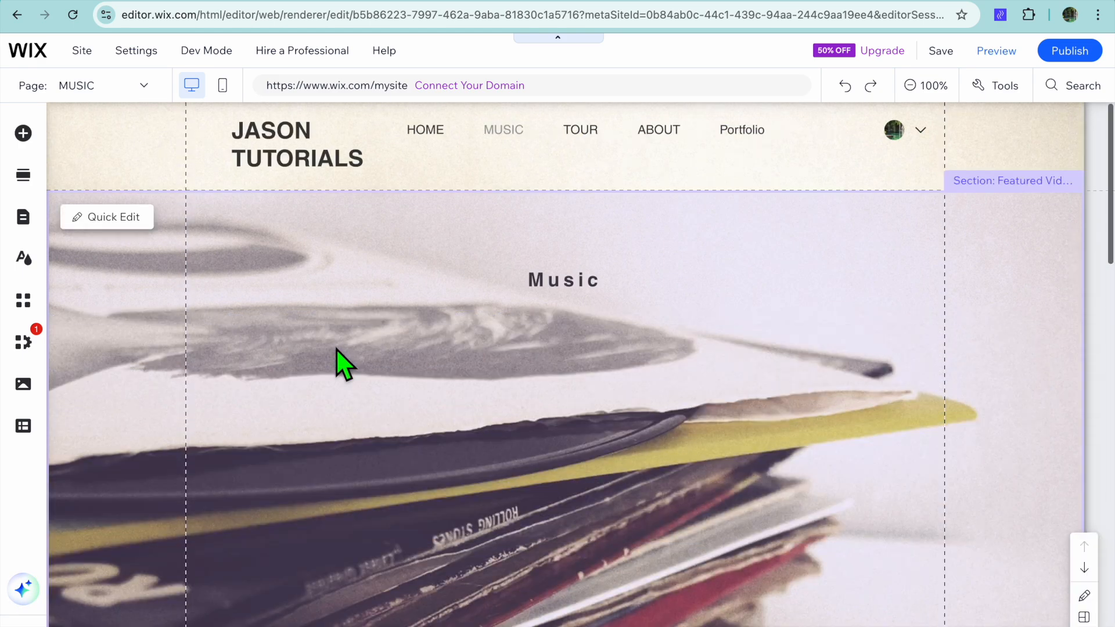
Step: Set the Featured Video section's strip background to the Wix media image of beach chairs under a straw umbrella
click(360, 330)
click(123, 218)
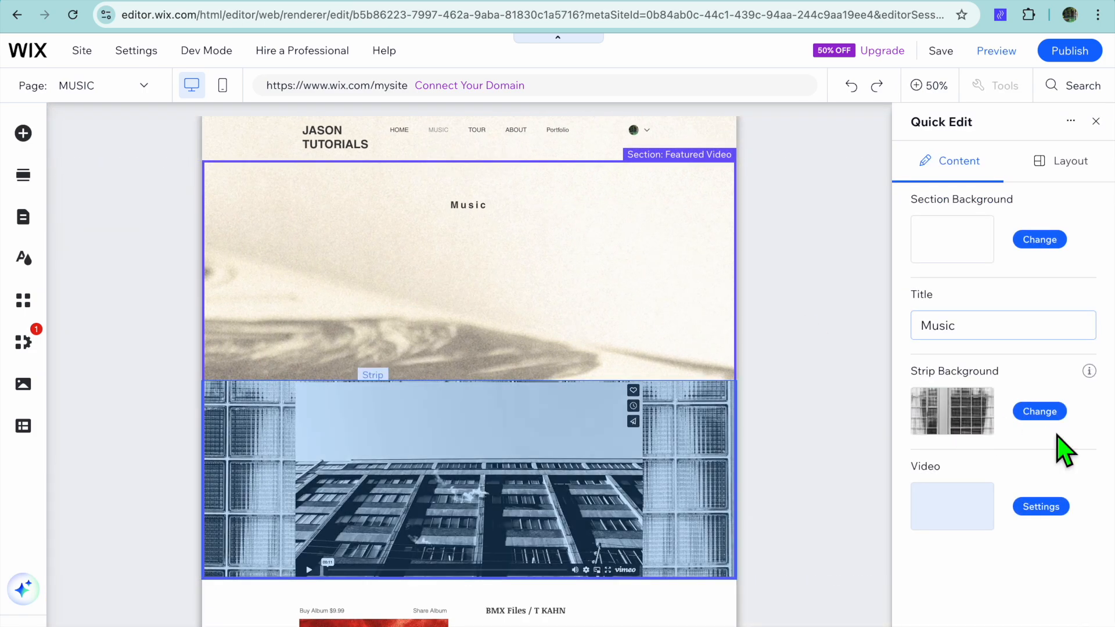
click(1040, 411)
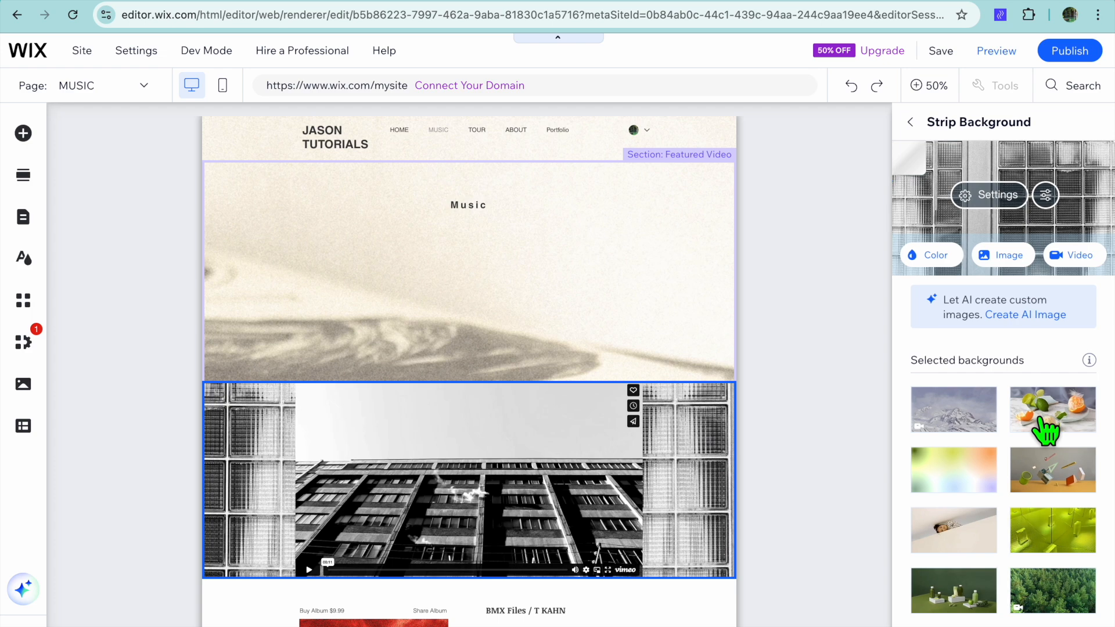
click(1002, 260)
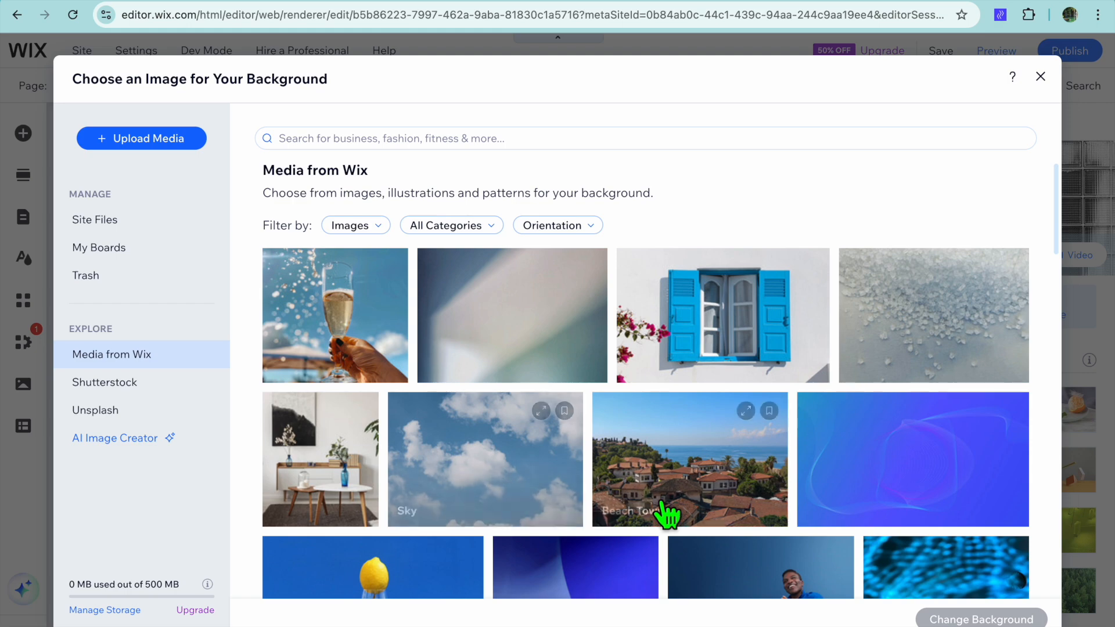
scroll(667, 515, down, 3)
scroll(667, 515, down, 5)
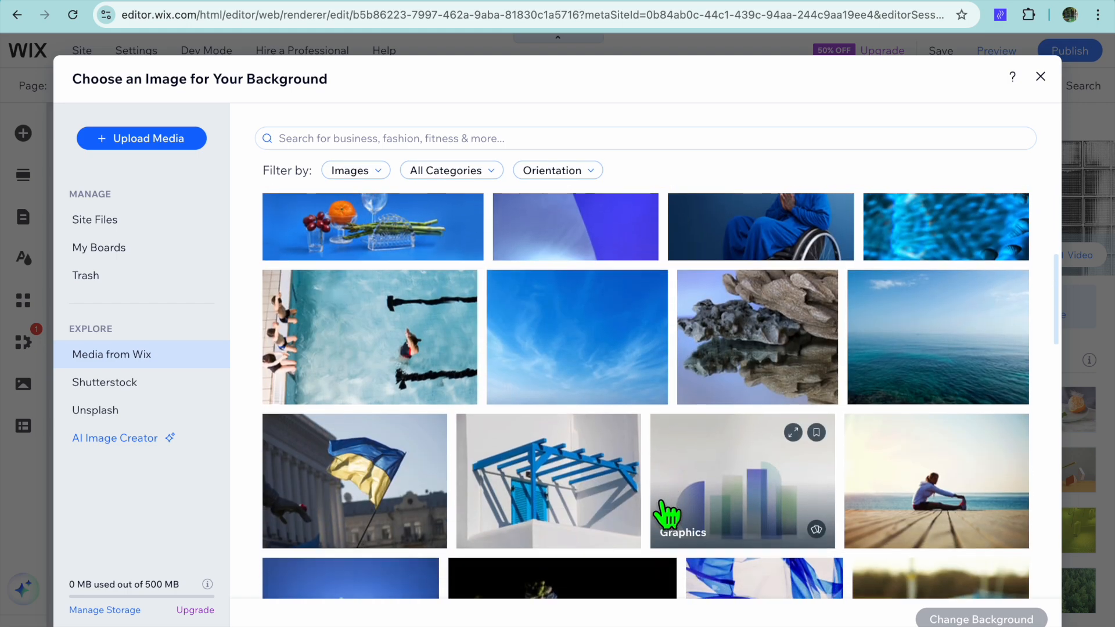
scroll(668, 515, down, 2)
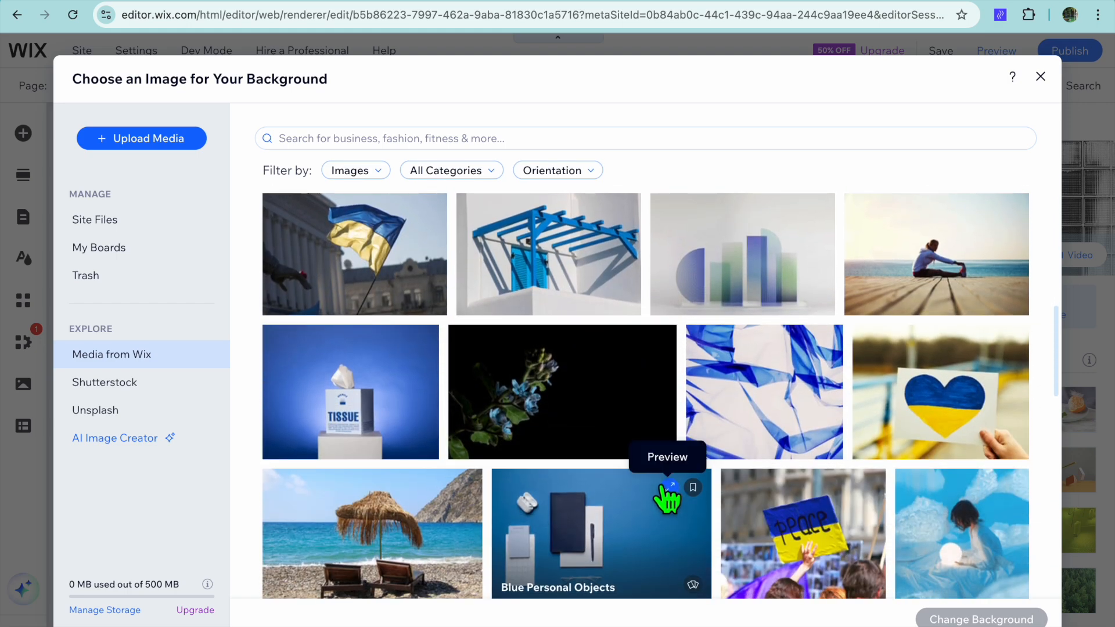
click(335, 535)
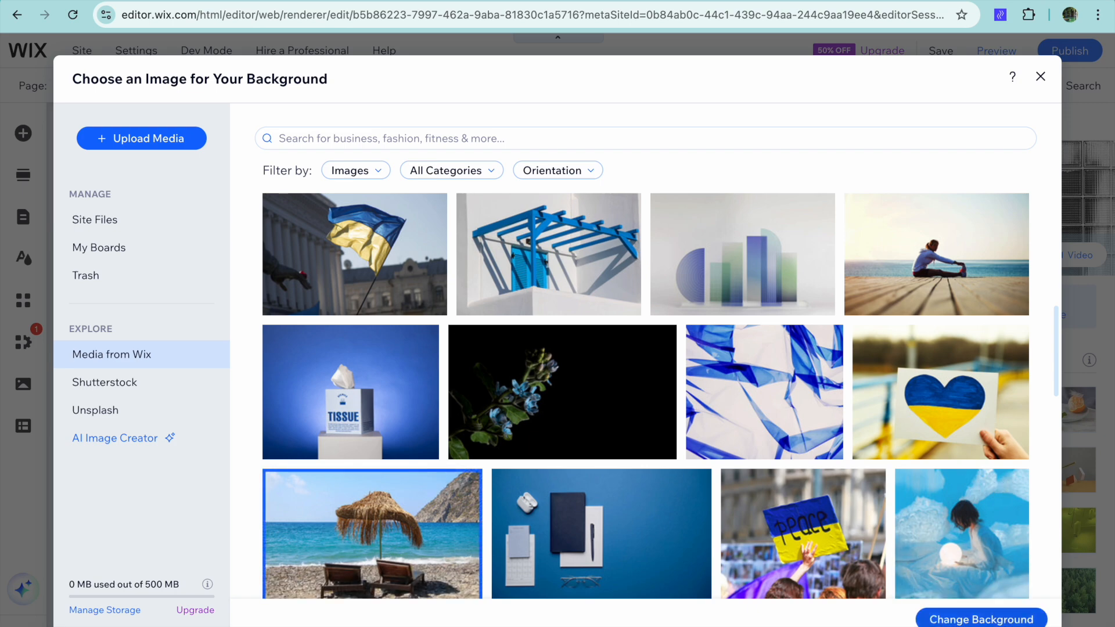
click(989, 622)
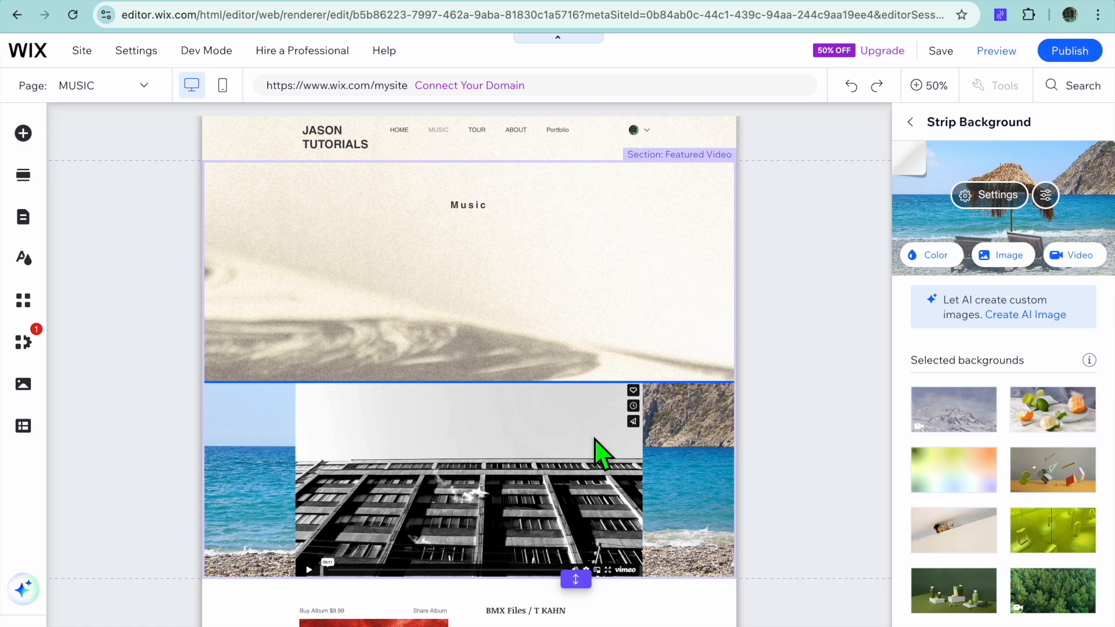
click(609, 289)
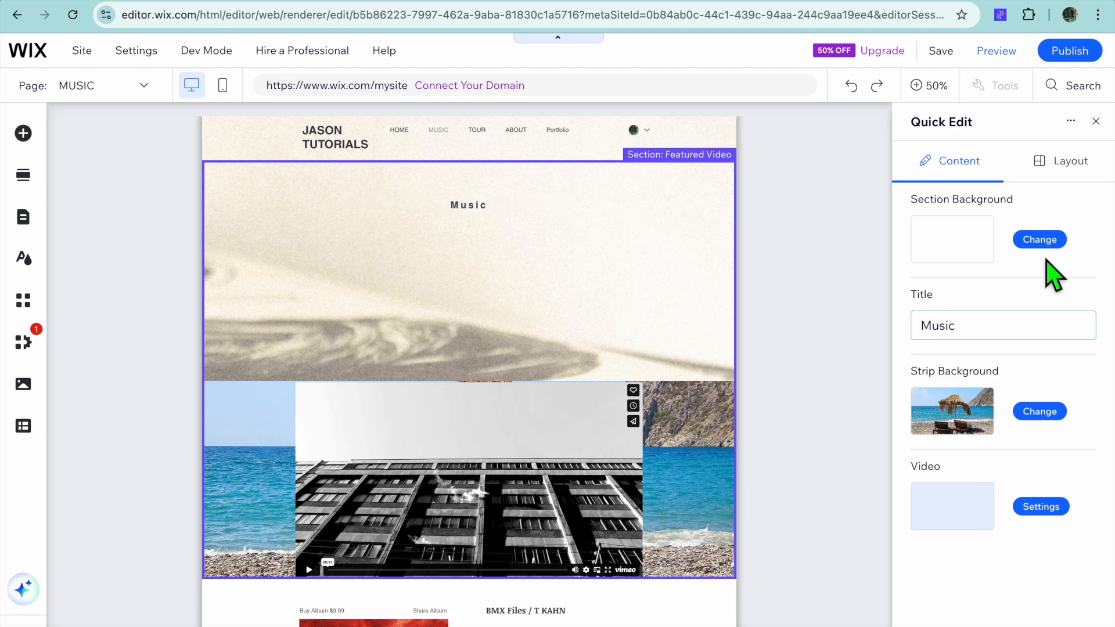
scroll(835, 380, down, 4)
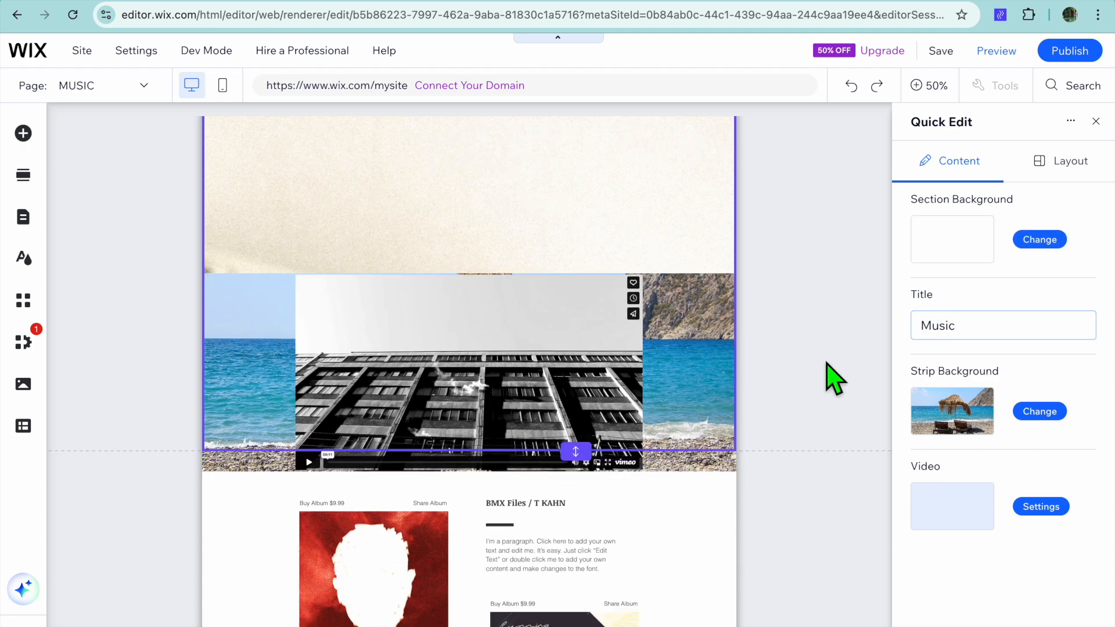
Step: Close the quick edit settings and add a themed paragraph text below the Music title in the page's top section
scroll(830, 379, up, 4)
click(1096, 122)
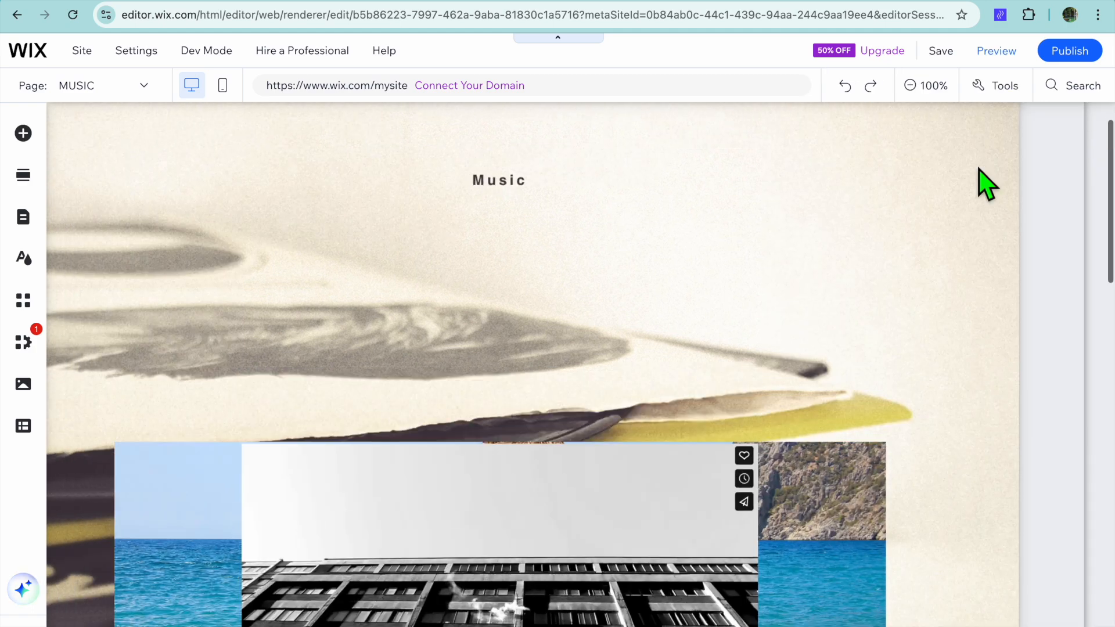
click(597, 286)
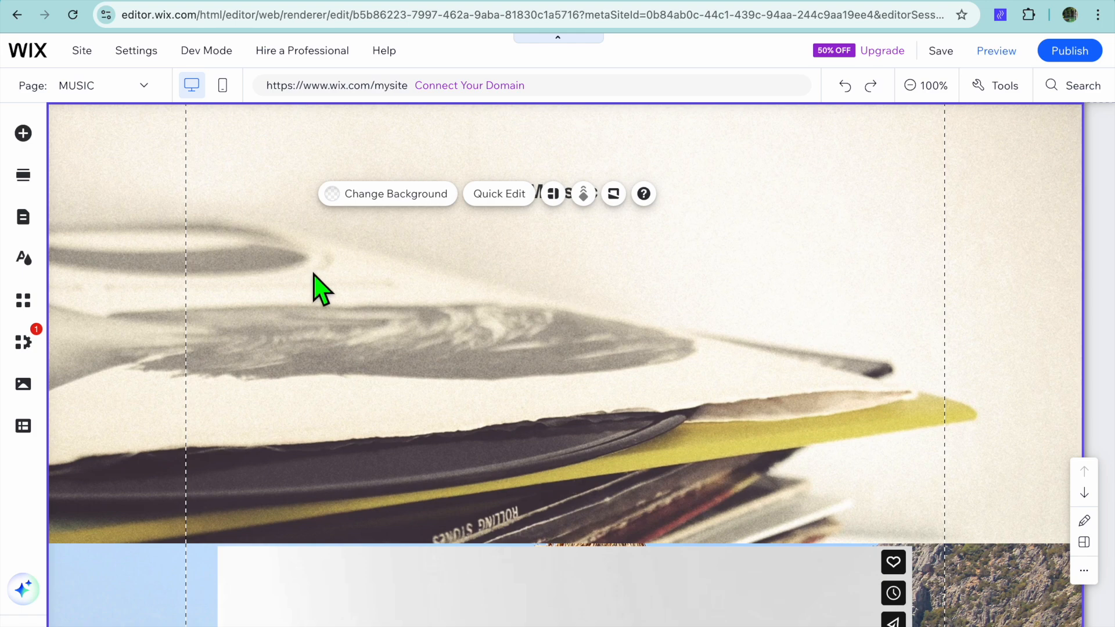
click(23, 134)
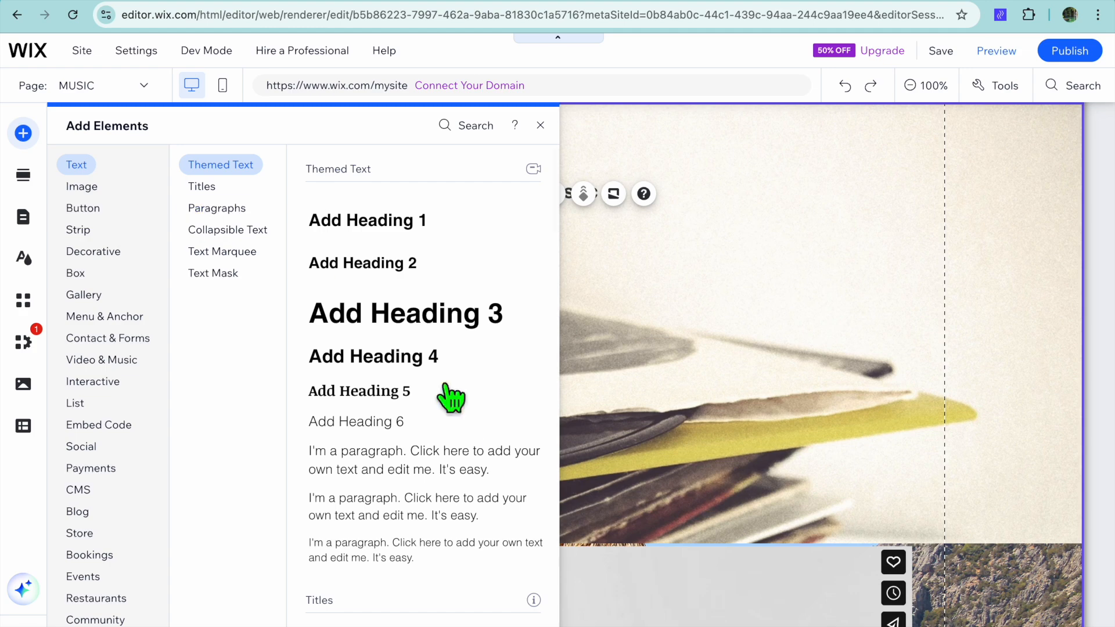
drag(378, 468, 540, 307)
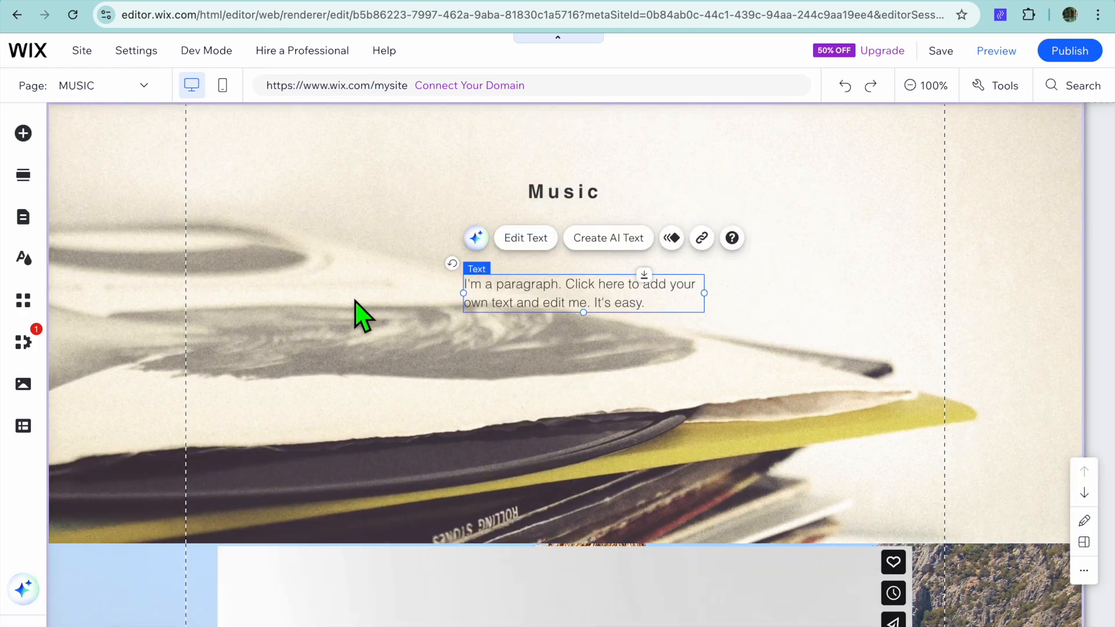
Step: Add a black themed button just below the new paragraph in the Music section
click(23, 133)
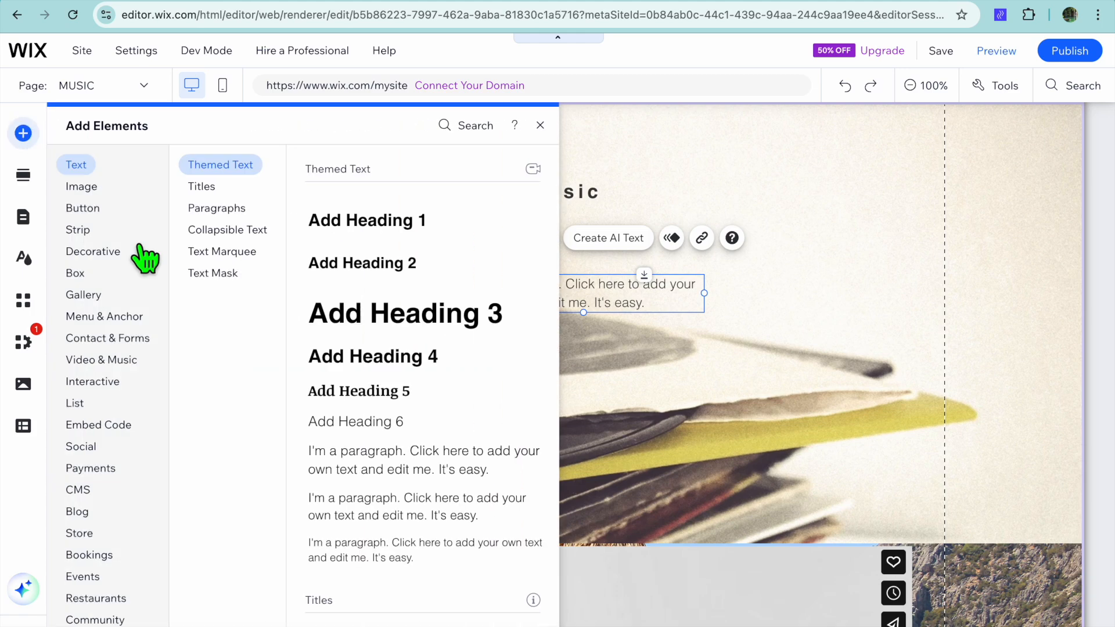
click(95, 209)
drag(348, 231, 523, 375)
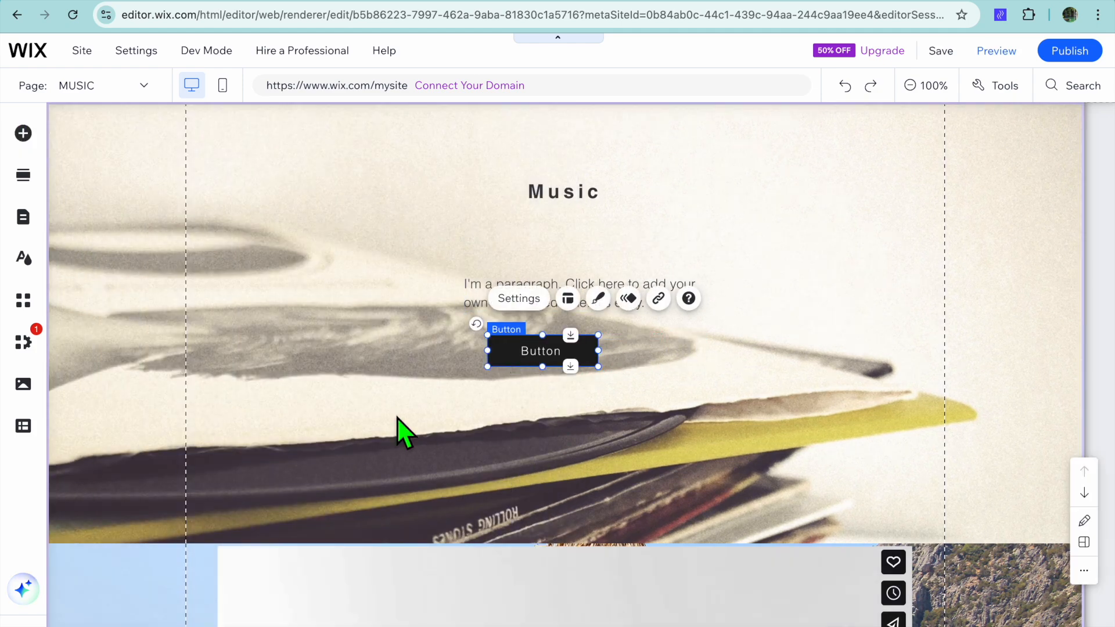
Step: Delete the added button and the placeholder paragraph from the Music section
right_click(538, 361)
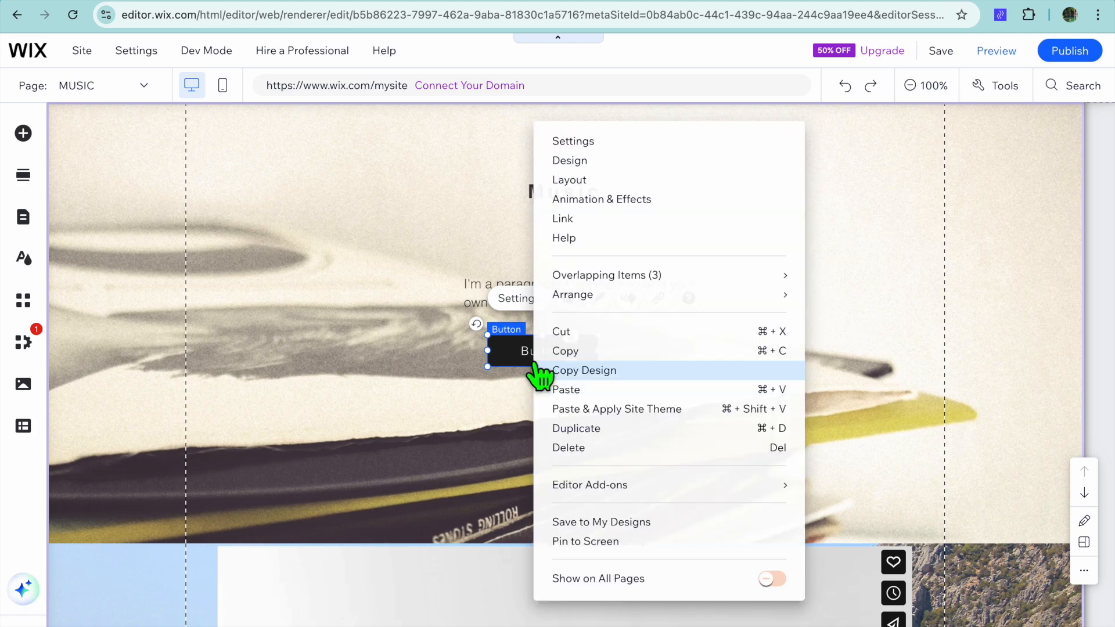
click(595, 449)
click(635, 319)
right_click(626, 320)
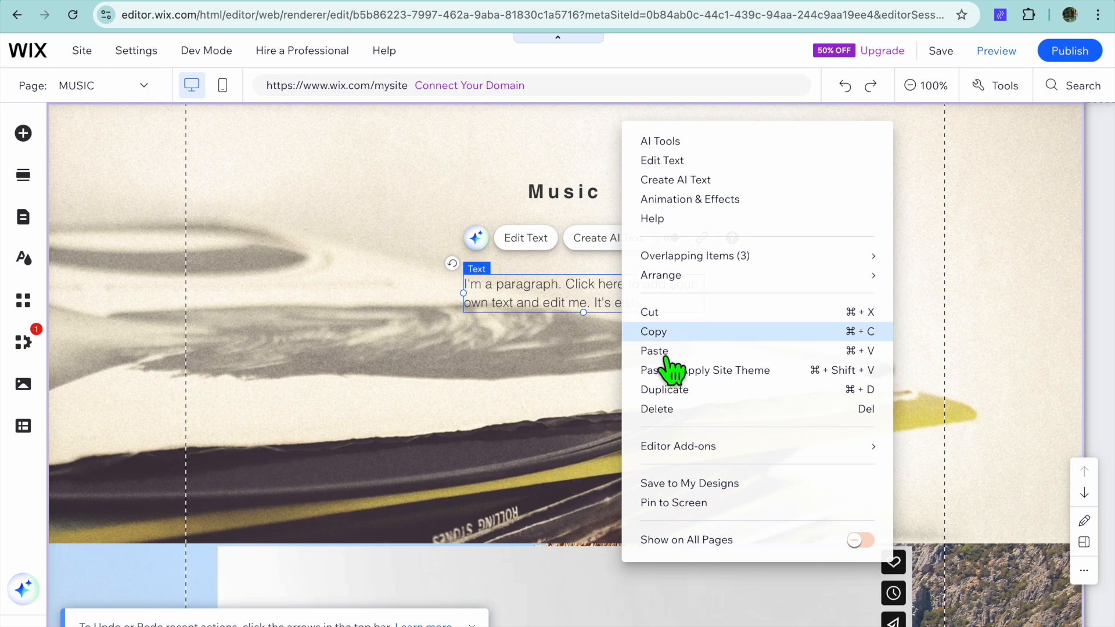
click(690, 410)
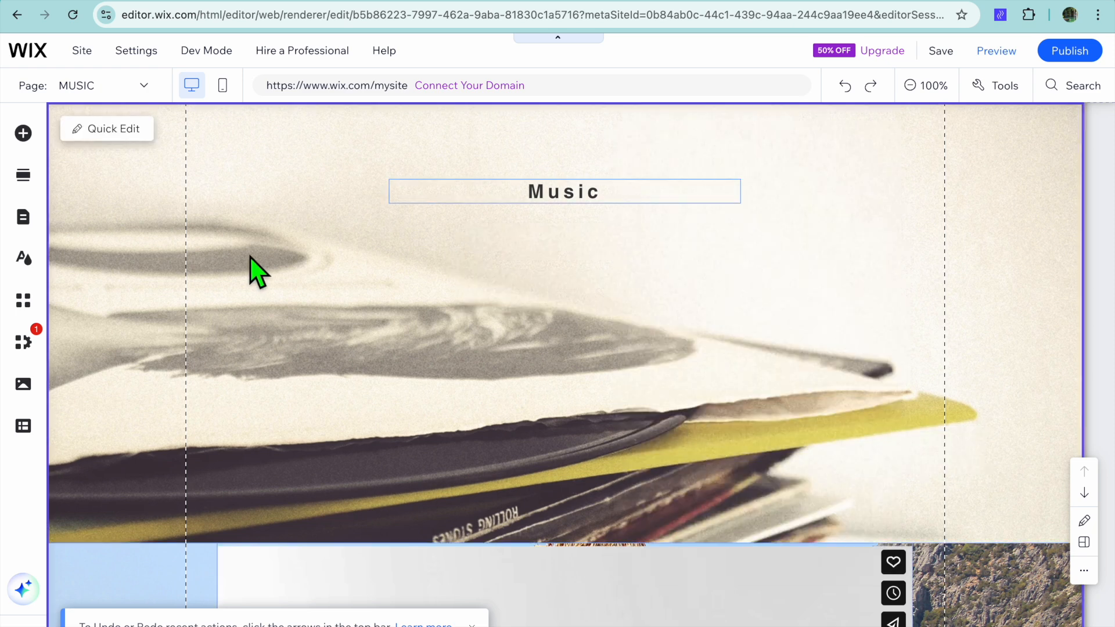
Step: View the site menu's page list, close it, and preview the MUSIC page down to its video strip and back up
click(25, 219)
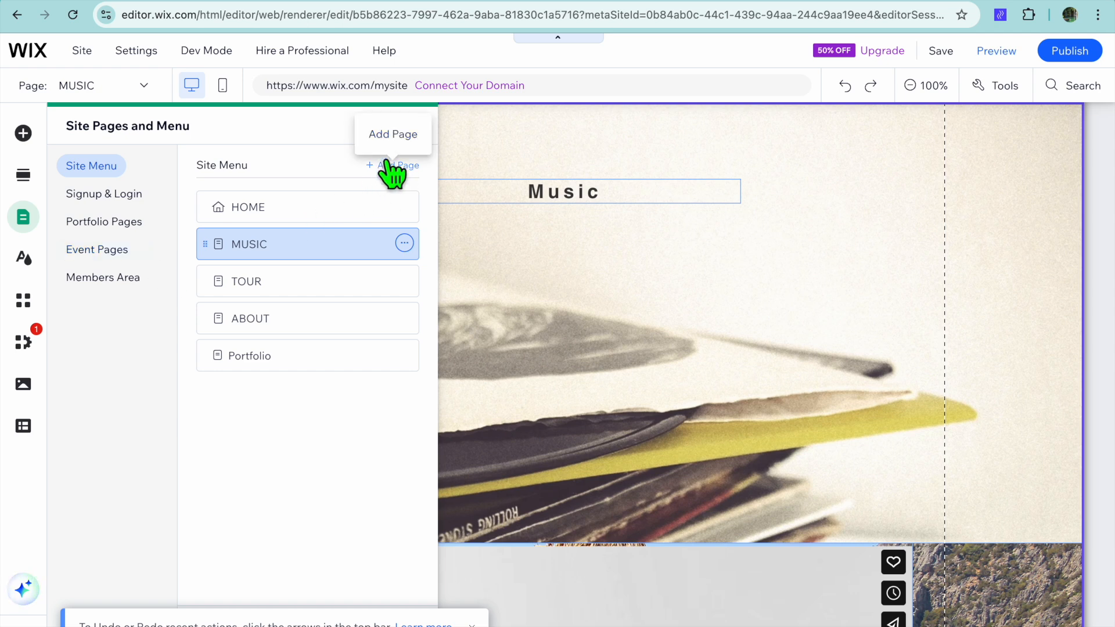
click(419, 125)
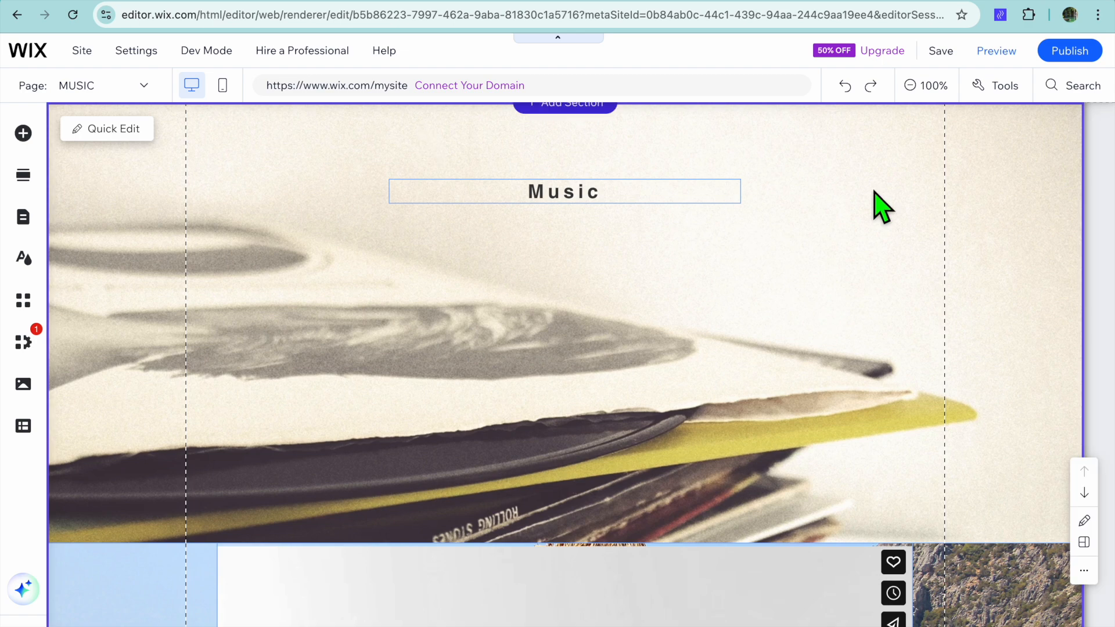
click(997, 51)
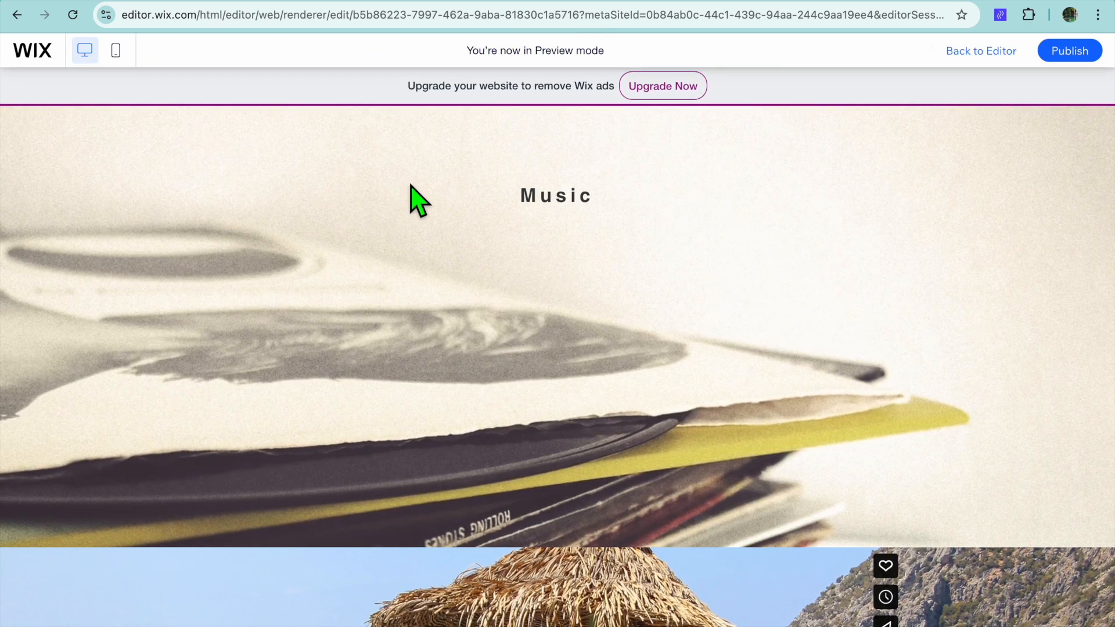
scroll(548, 270, down, 10)
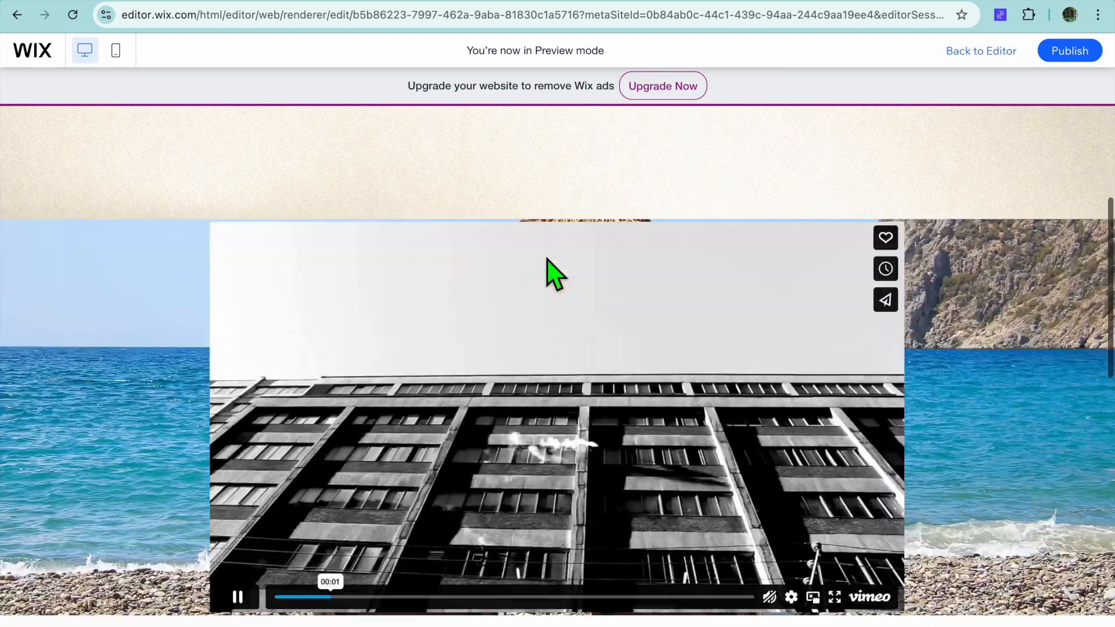
scroll(548, 261, up, 10)
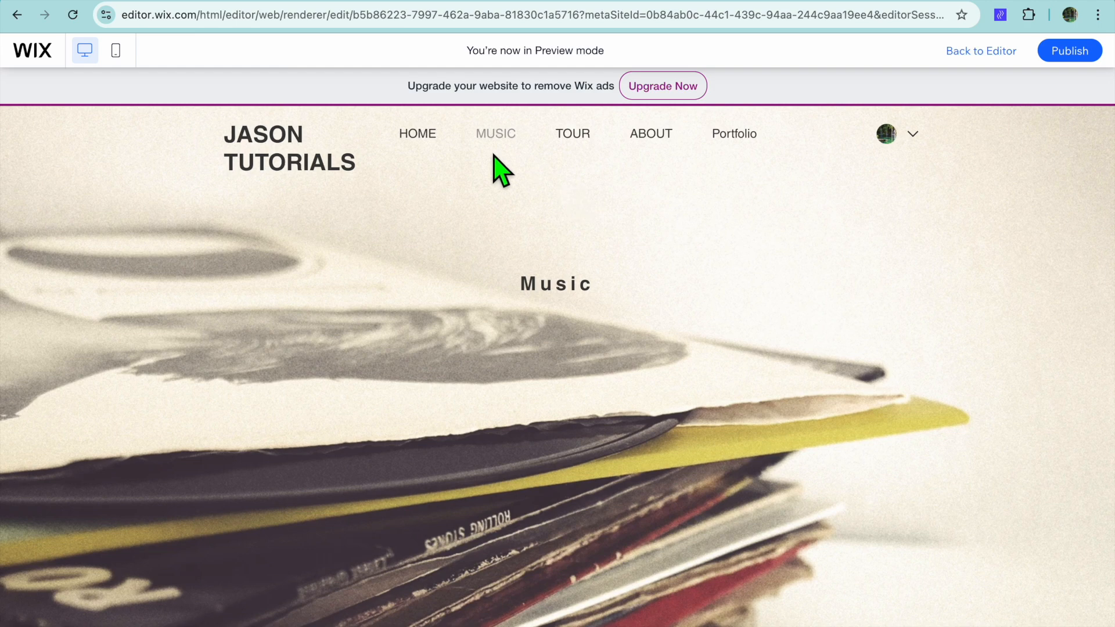
Step: Switch to the TOUR page in the preview and look through its list of venues and ticket buttons
click(576, 130)
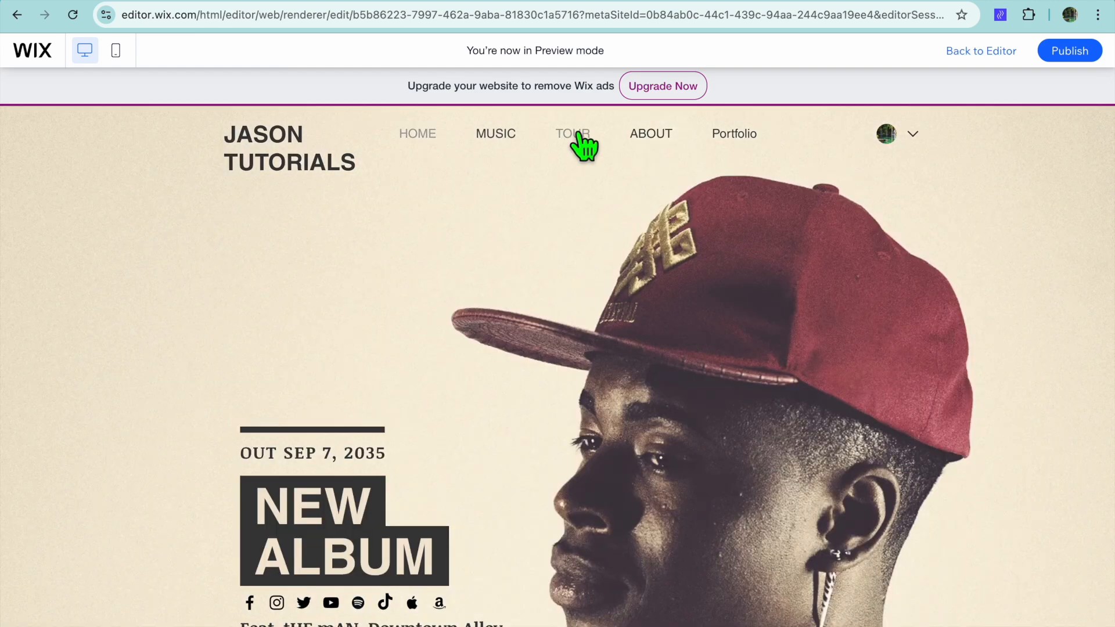
scroll(526, 251, down, 6)
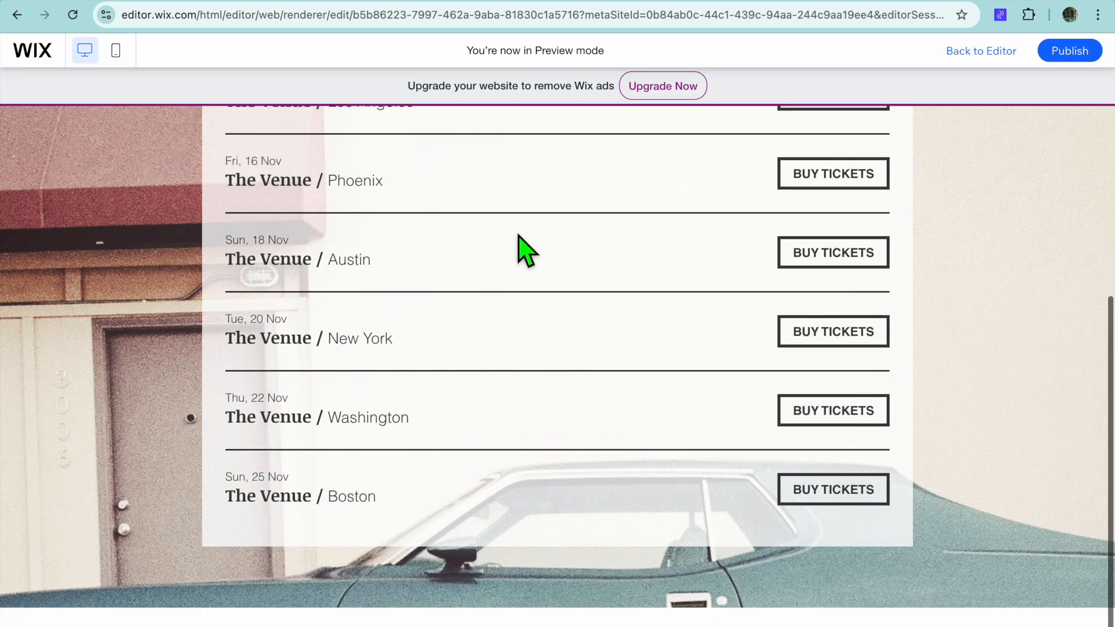
scroll(517, 243, up, 6)
scroll(518, 245, down, 6)
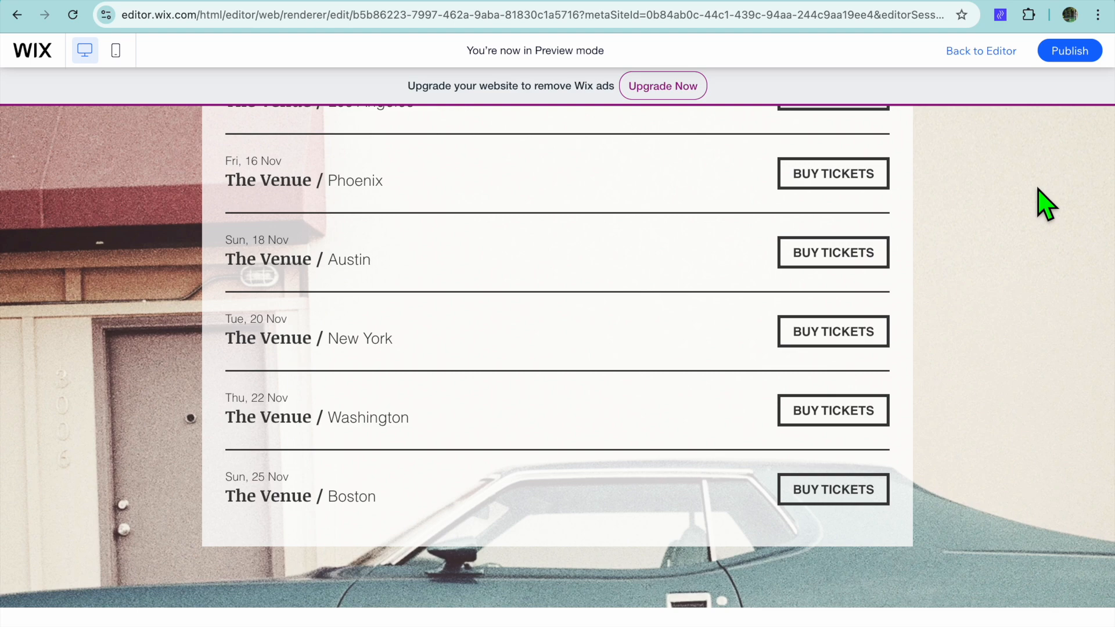
scroll(1040, 192, up, 6)
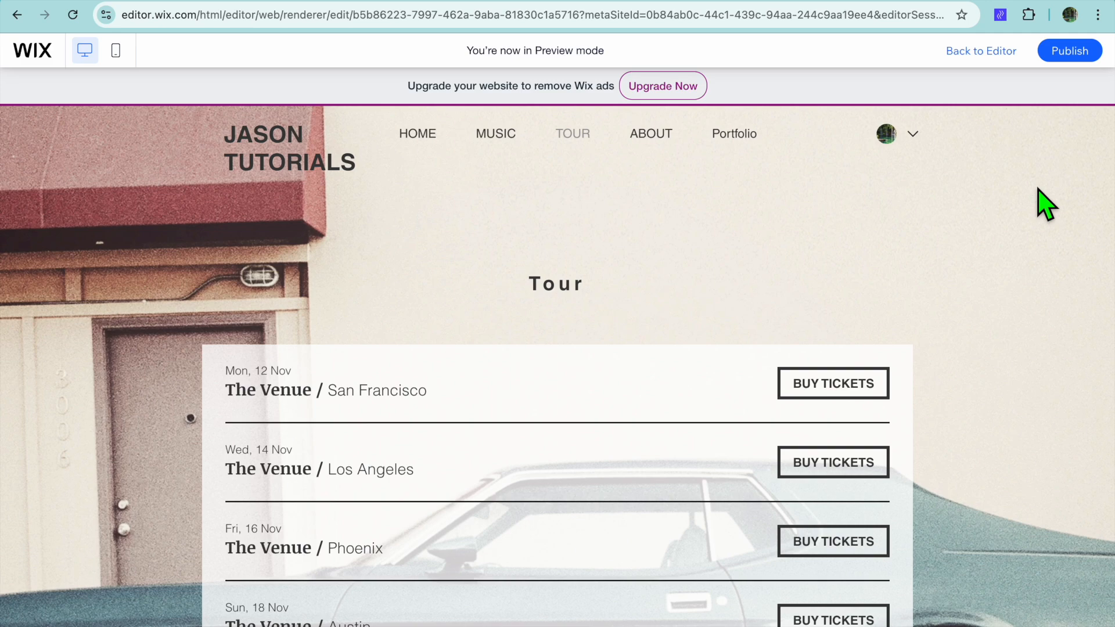
mouse_move(929, 2)
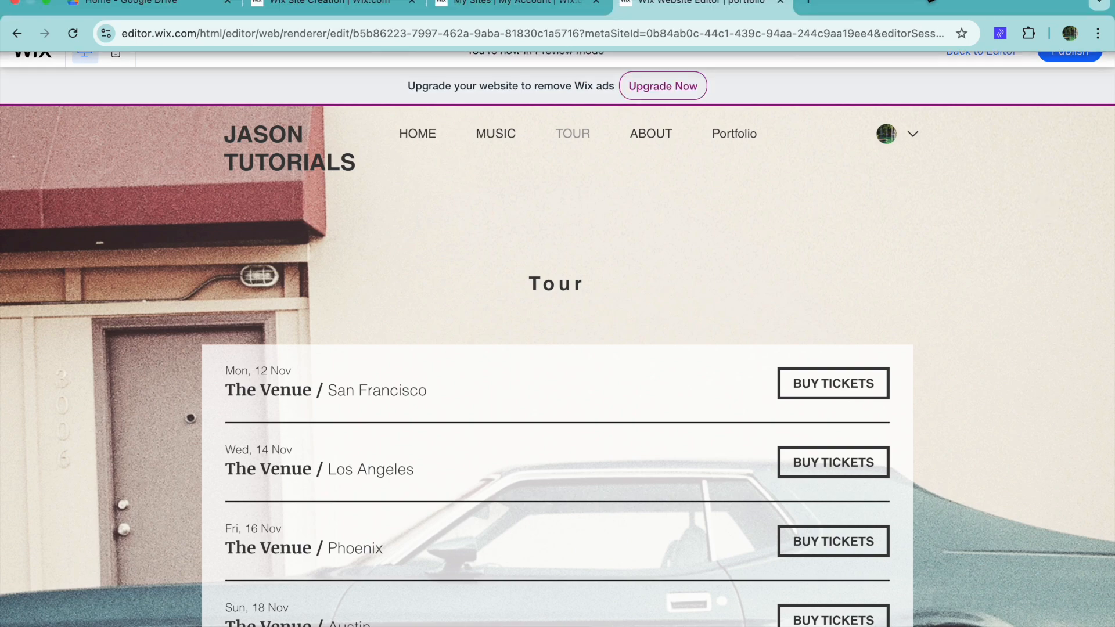